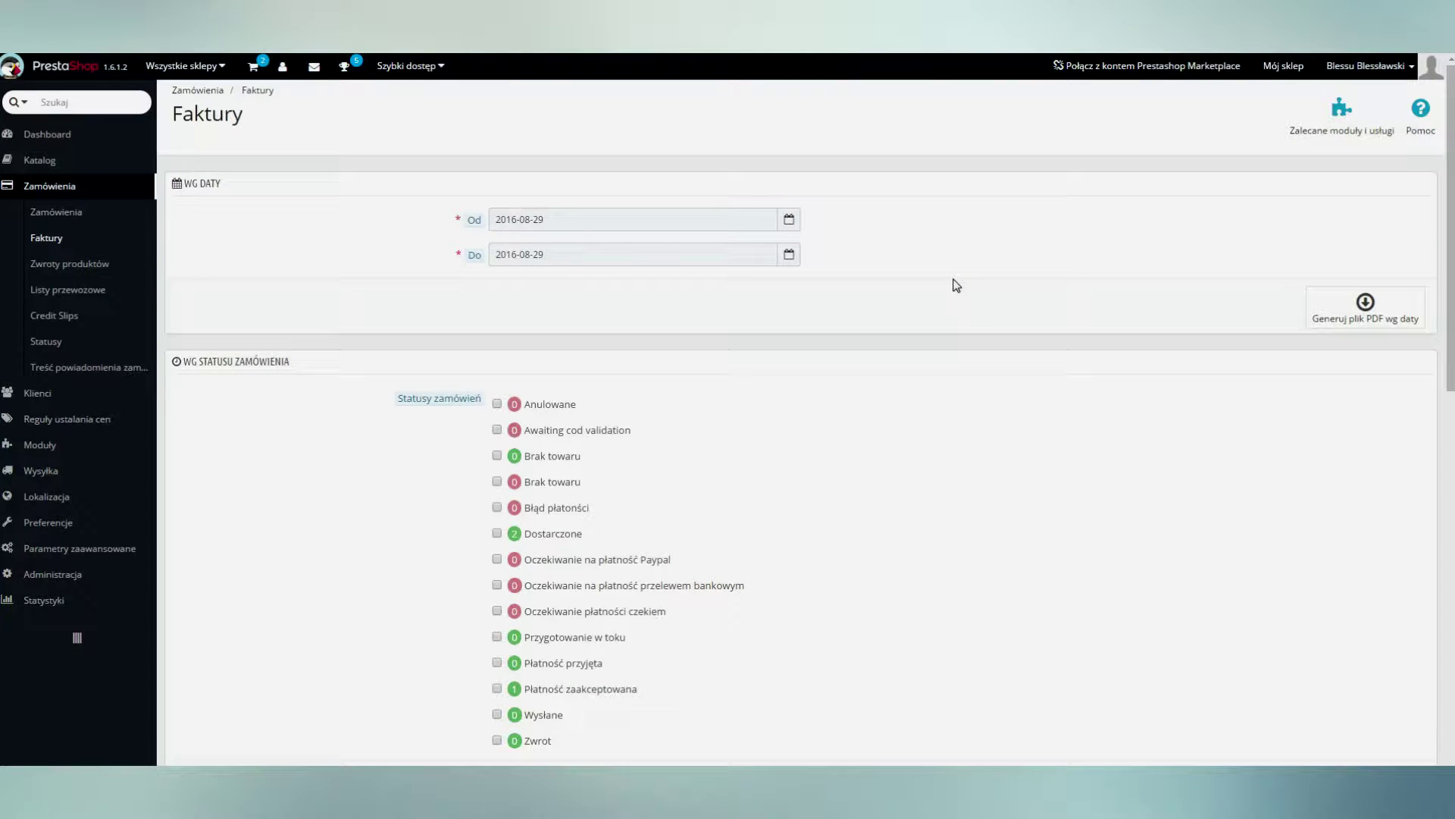
{"action": "left_click_drag", "start_coordinate": [224, 184], "coordinate": [186, 183]}
{"action": "left_click", "coordinate": [186, 184]}
{"action": "left_click_drag", "start_coordinate": [292, 362], "coordinate": [238, 331]}
{"action": "left_click", "coordinate": [244, 311]}
Generate a PDF of invoices by date for the period from 2016-06-08 to 2016-08-03
{"action": "left_click", "coordinate": [553, 221]}
{"action": "left_click", "coordinate": [503, 248]}
{"action": "left_click", "coordinate": [503, 247]}
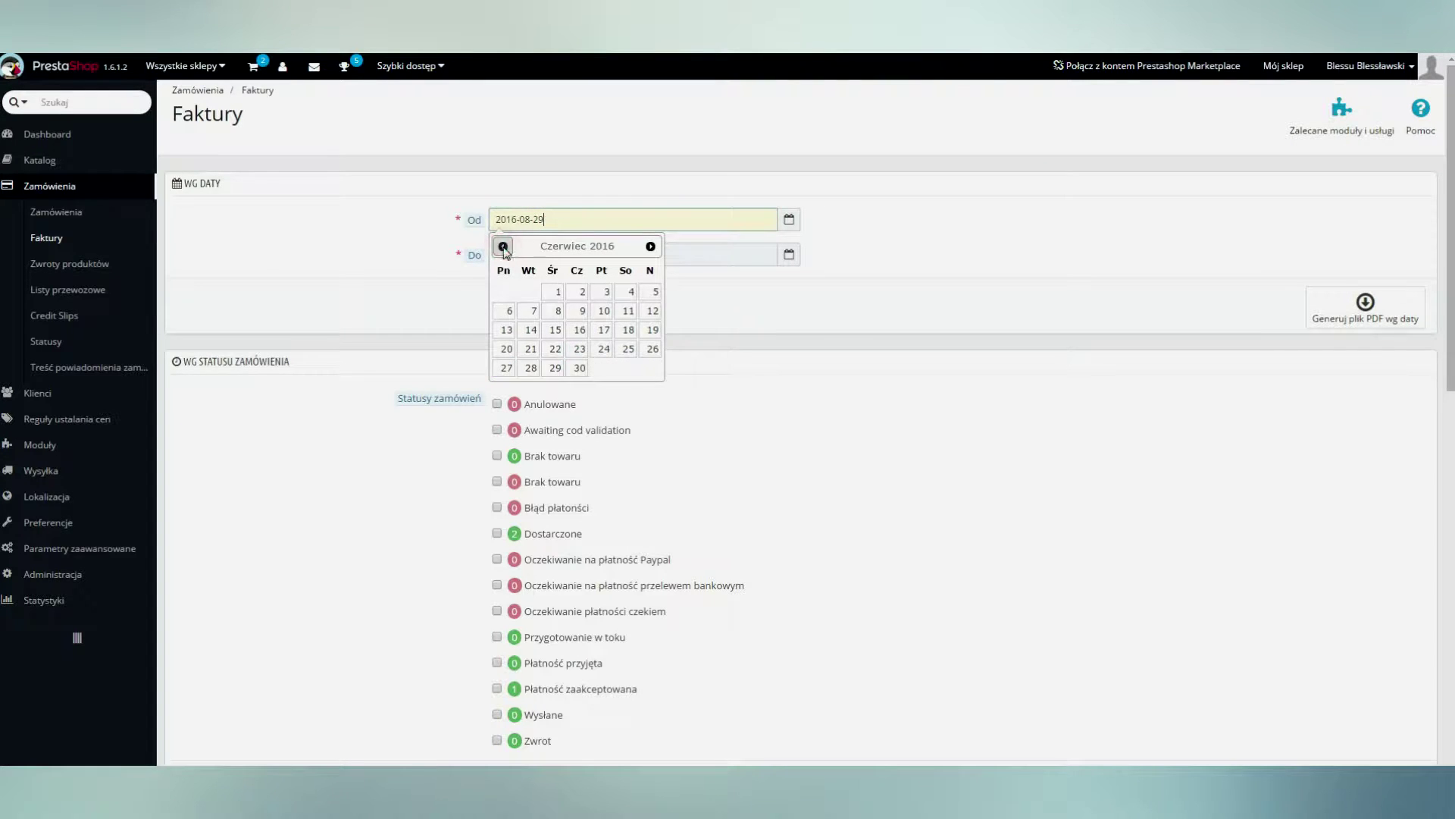
{"action": "left_click", "coordinate": [556, 310]}
{"action": "left_click", "coordinate": [581, 254]}
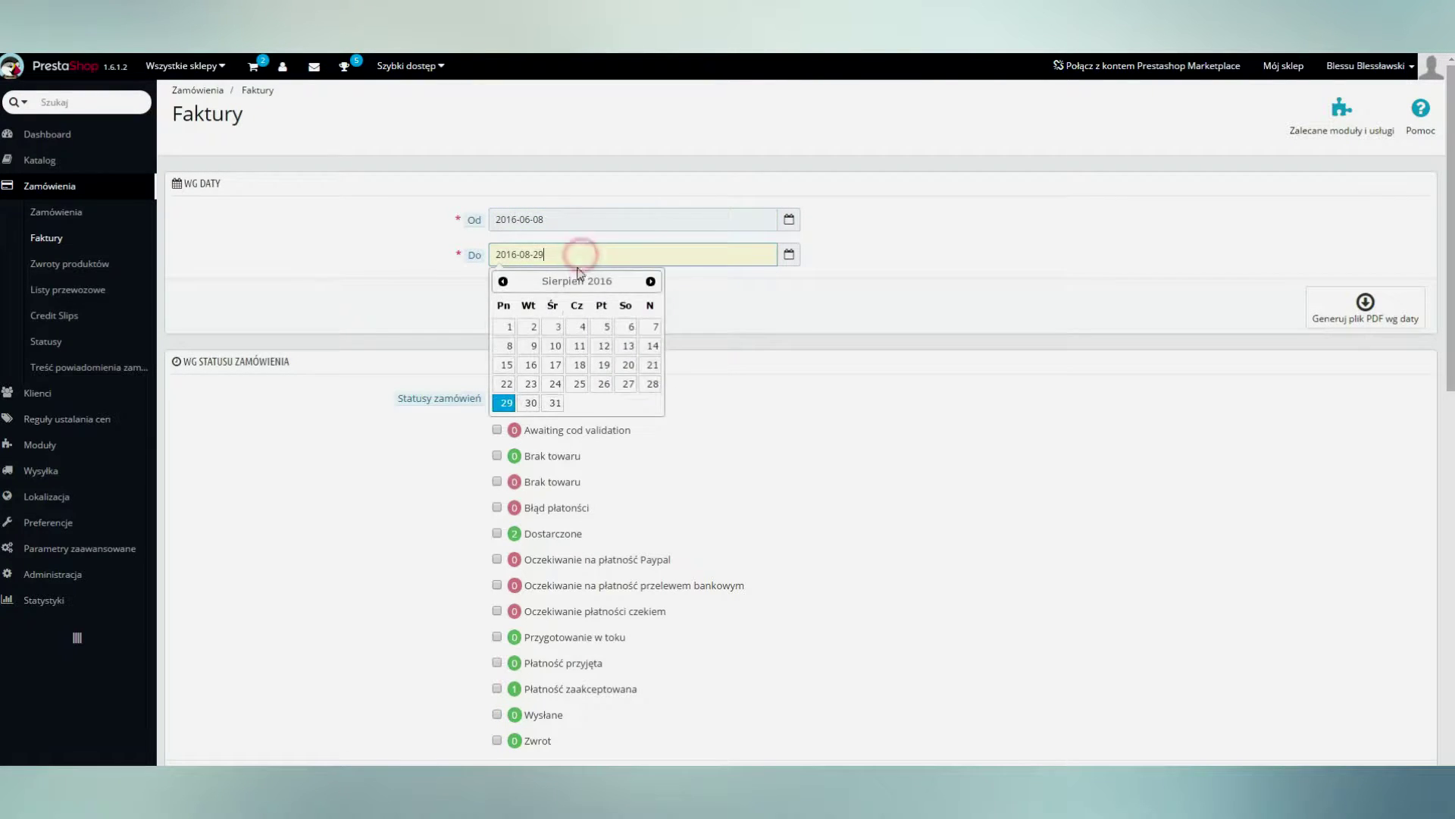
{"action": "left_click", "coordinate": [555, 327]}
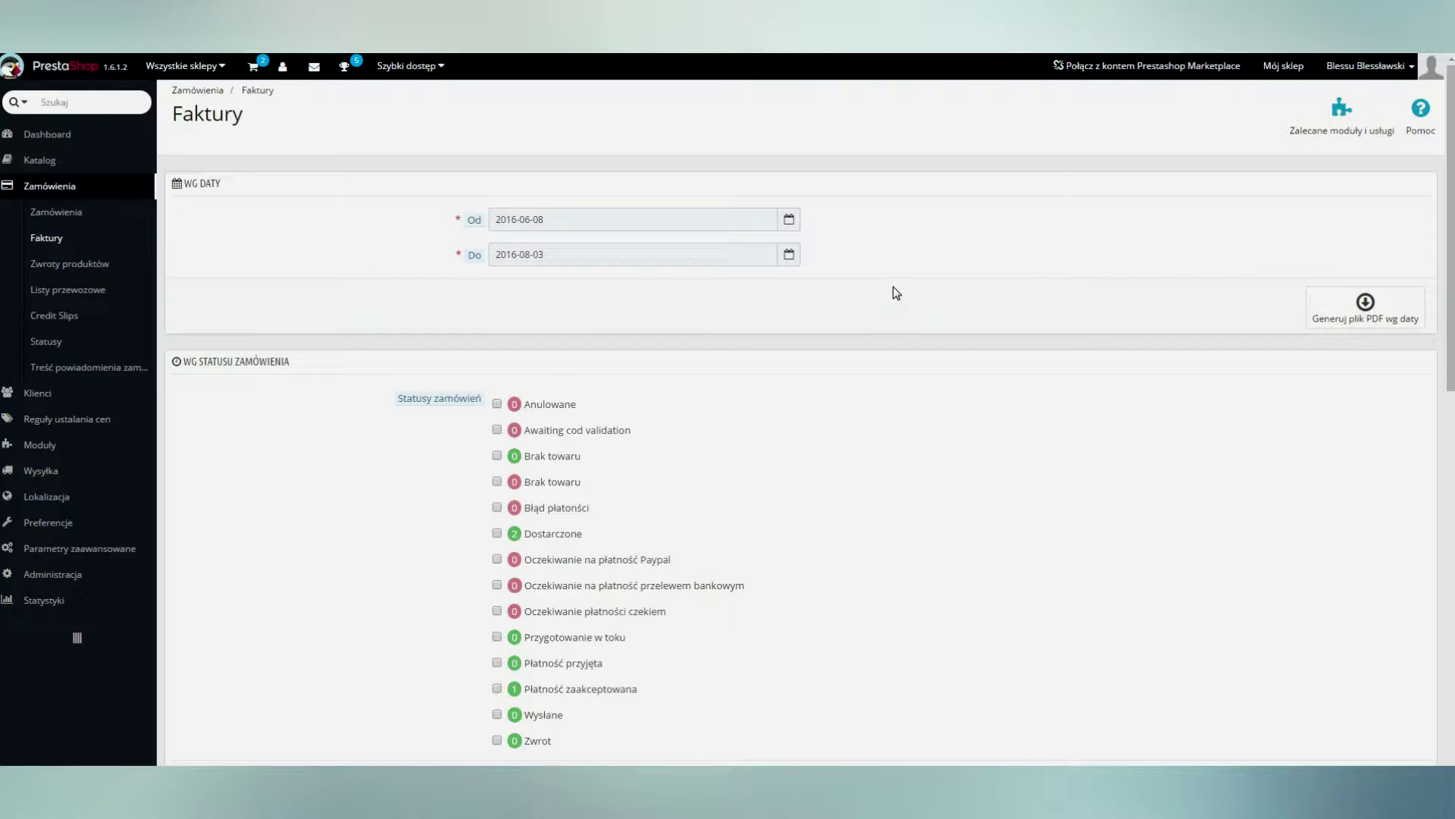
{"action": "left_click", "coordinate": [1346, 300]}
{"action": "left_click", "coordinate": [994, 294]}
Generate a PDF of invoices by order status, selecting the Dostarczone status
{"action": "scroll", "coordinate": [977, 323], "scroll_direction": "down", "scroll_amount": 2}
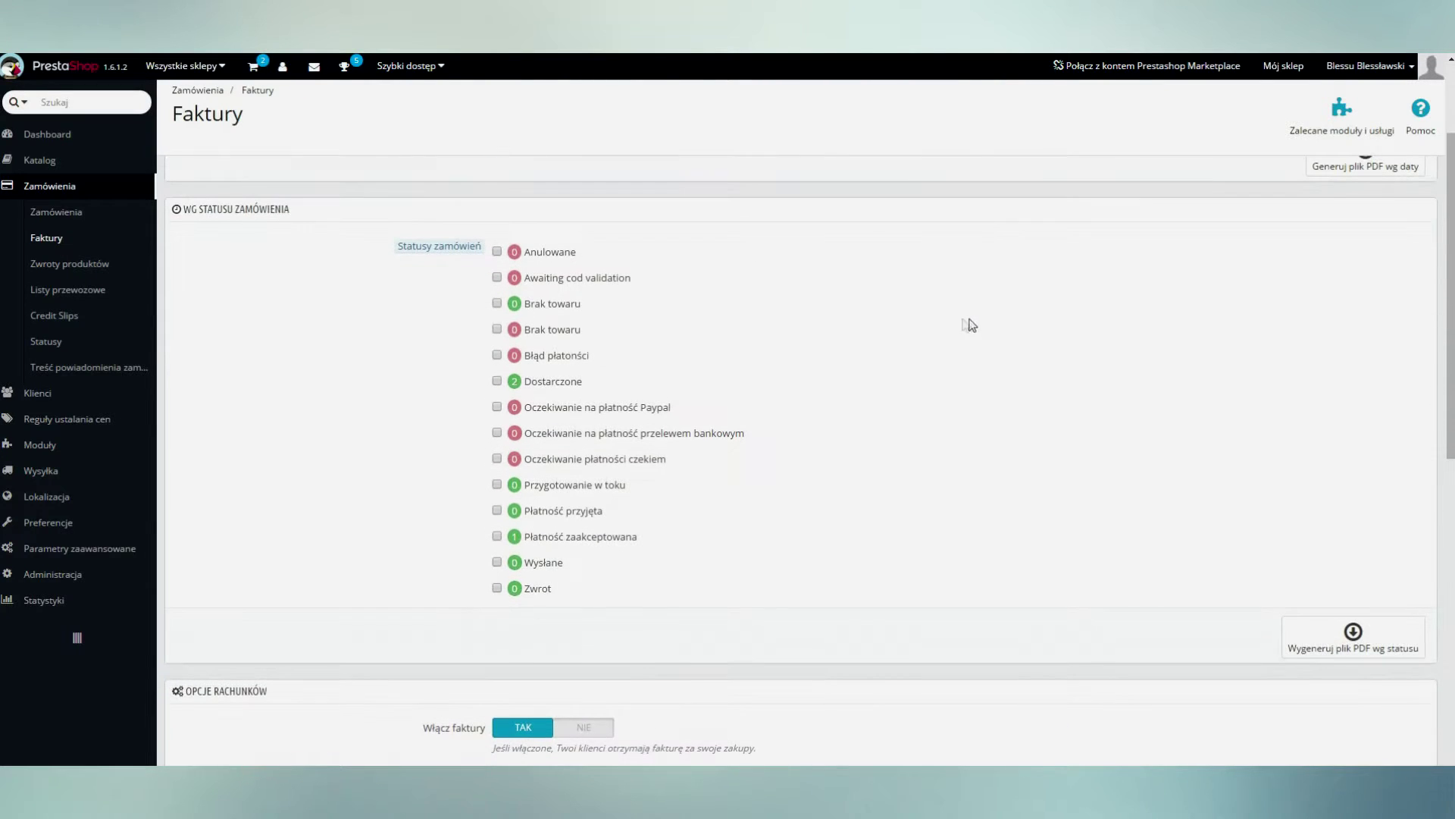
{"action": "left_click", "coordinate": [389, 288]}
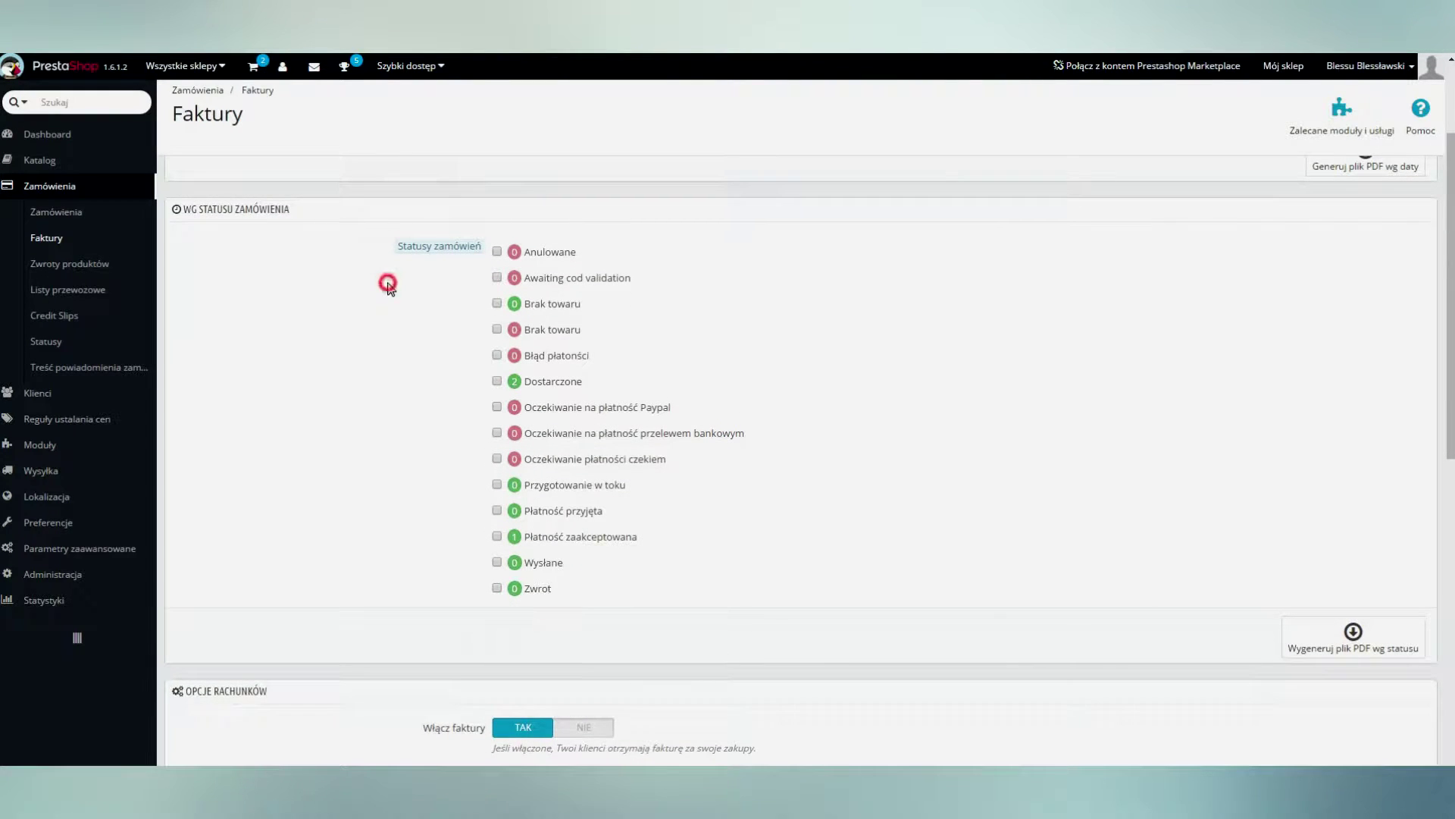
{"action": "left_click", "coordinate": [497, 381]}
{"action": "left_click", "coordinate": [1323, 633]}
{"action": "scroll", "coordinate": [717, 606], "scroll_direction": "down", "scroll_amount": 7}
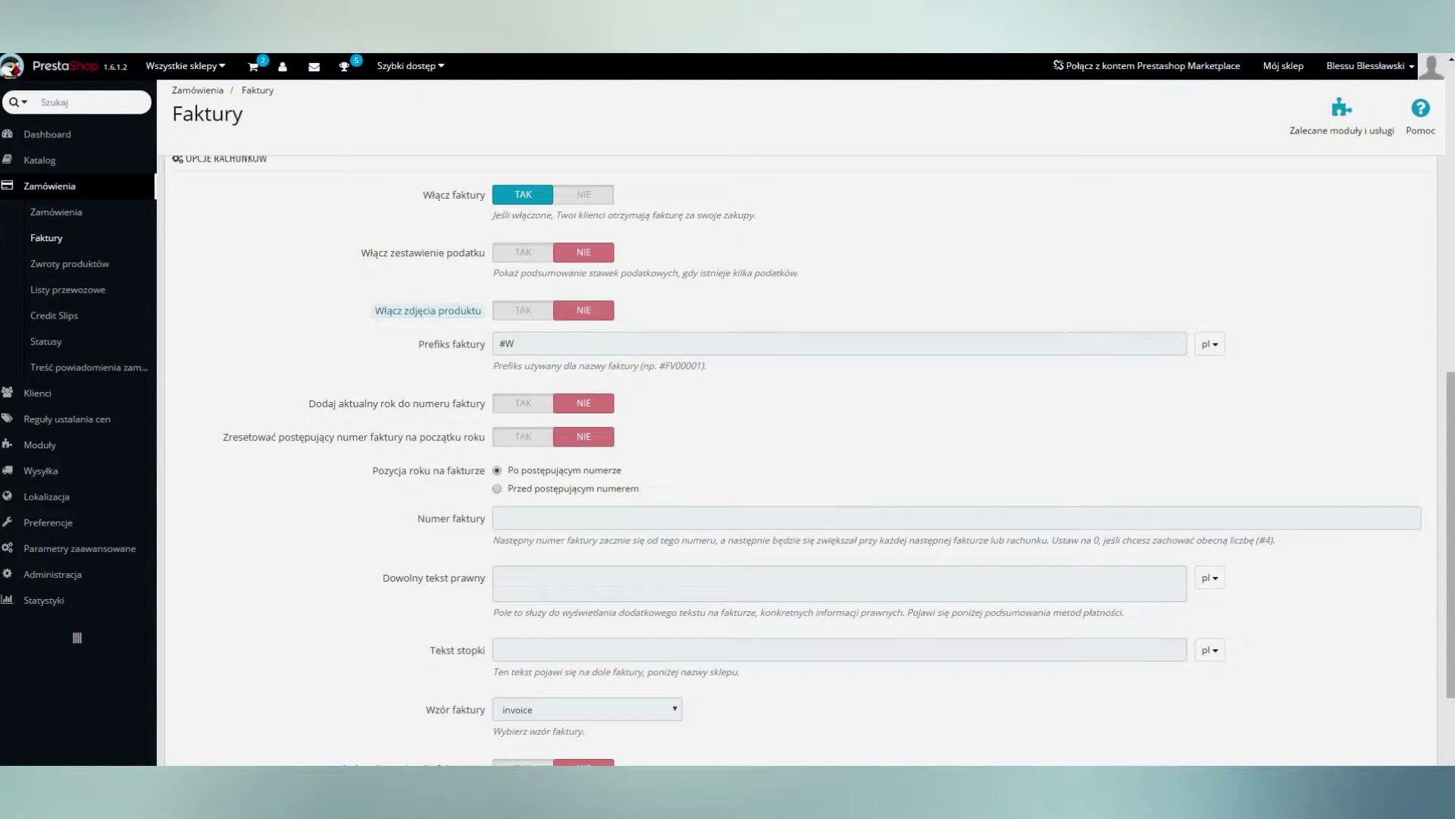
{"action": "left_click", "coordinate": [589, 194]}
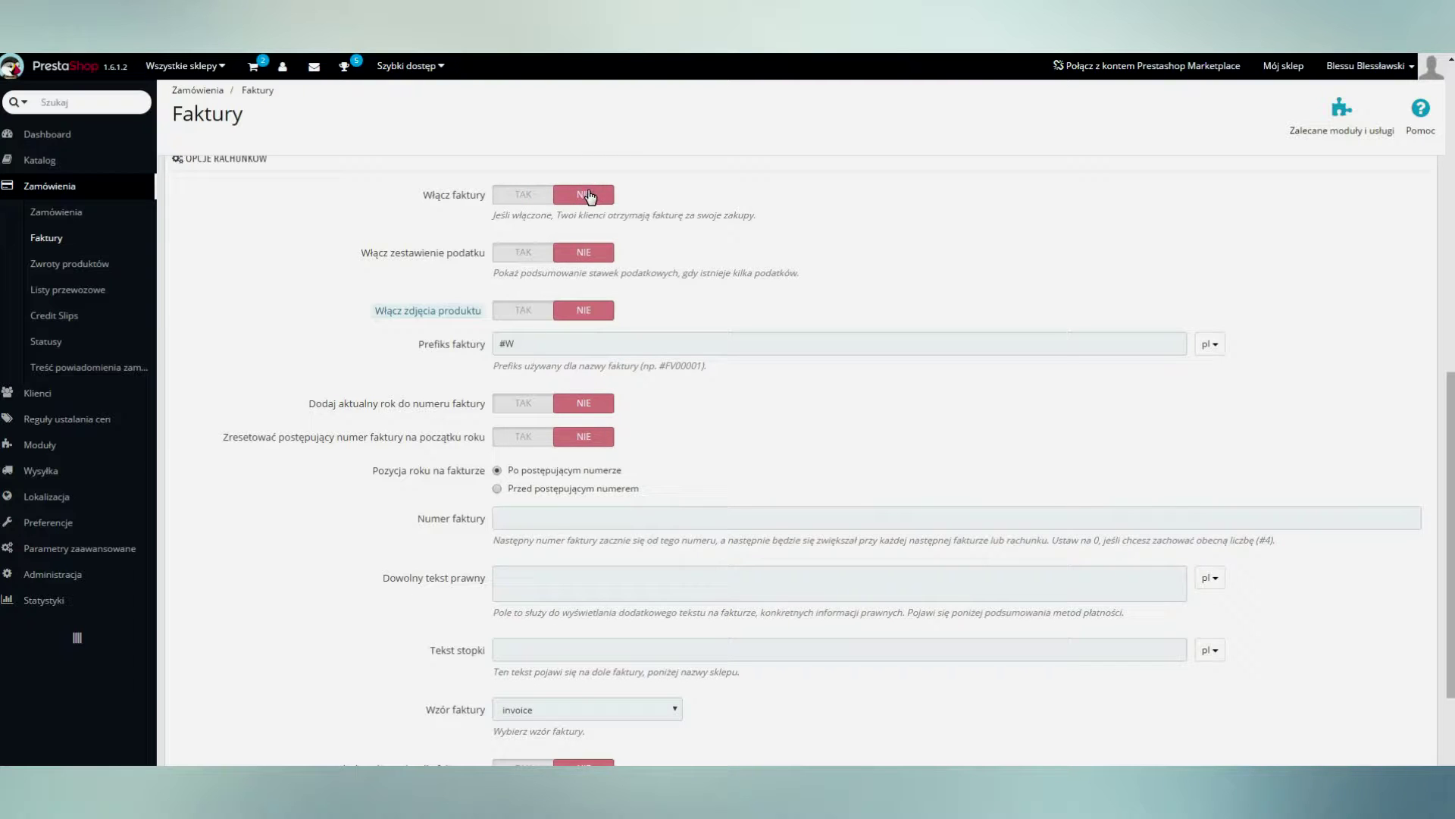
{"action": "left_click", "coordinate": [554, 196]}
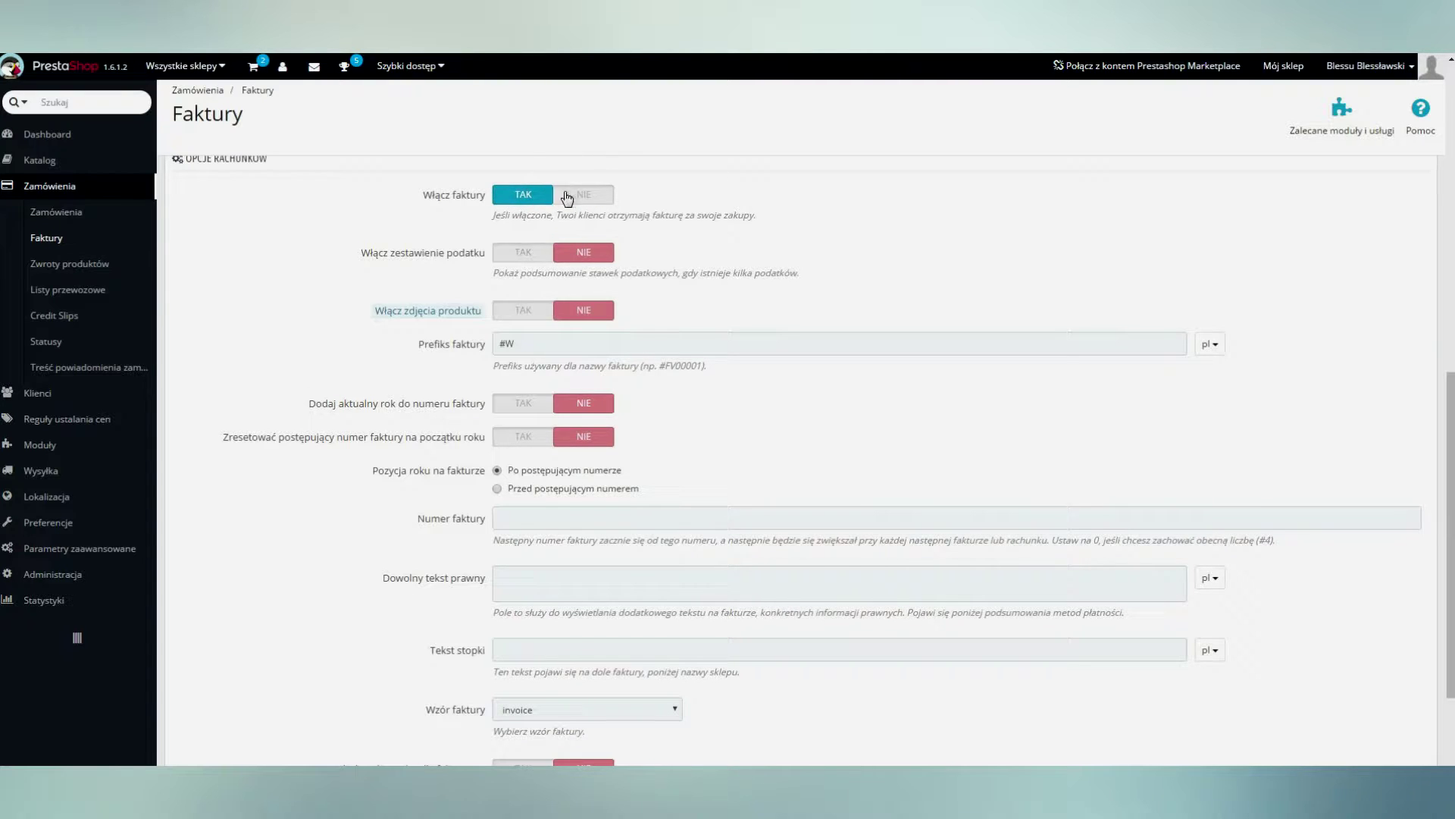
{"action": "left_click", "coordinate": [571, 197]}
{"action": "left_click", "coordinate": [524, 196]}
Enable the tax breakdown (Włącz zestawienie podatku) in the invoice options
{"action": "left_click", "coordinate": [513, 259]}
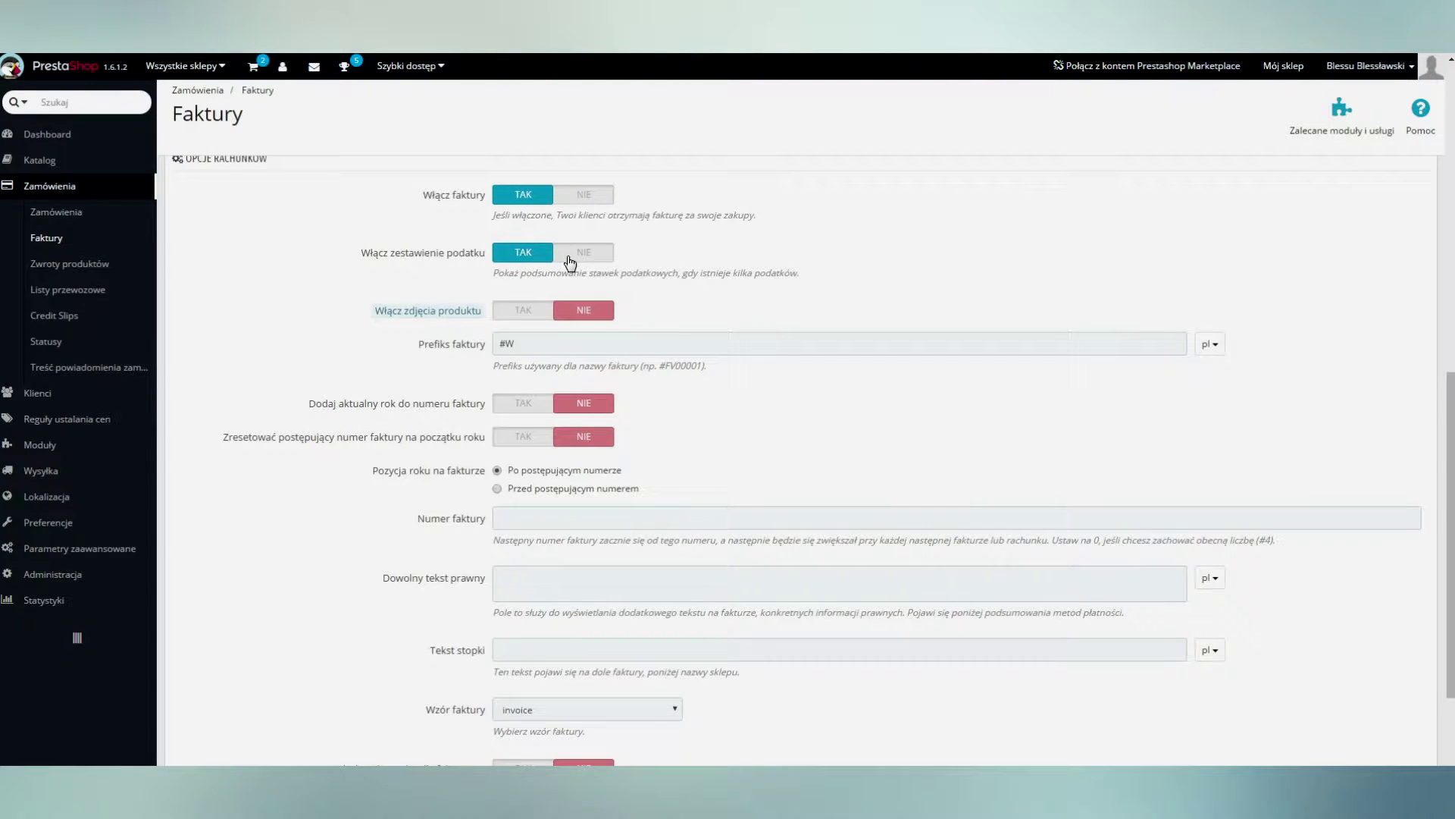
{"action": "left_click", "coordinate": [570, 262]}
{"action": "left_click", "coordinate": [539, 261]}
{"action": "scroll", "coordinate": [422, 283], "scroll_direction": "down", "scroll_amount": 2}
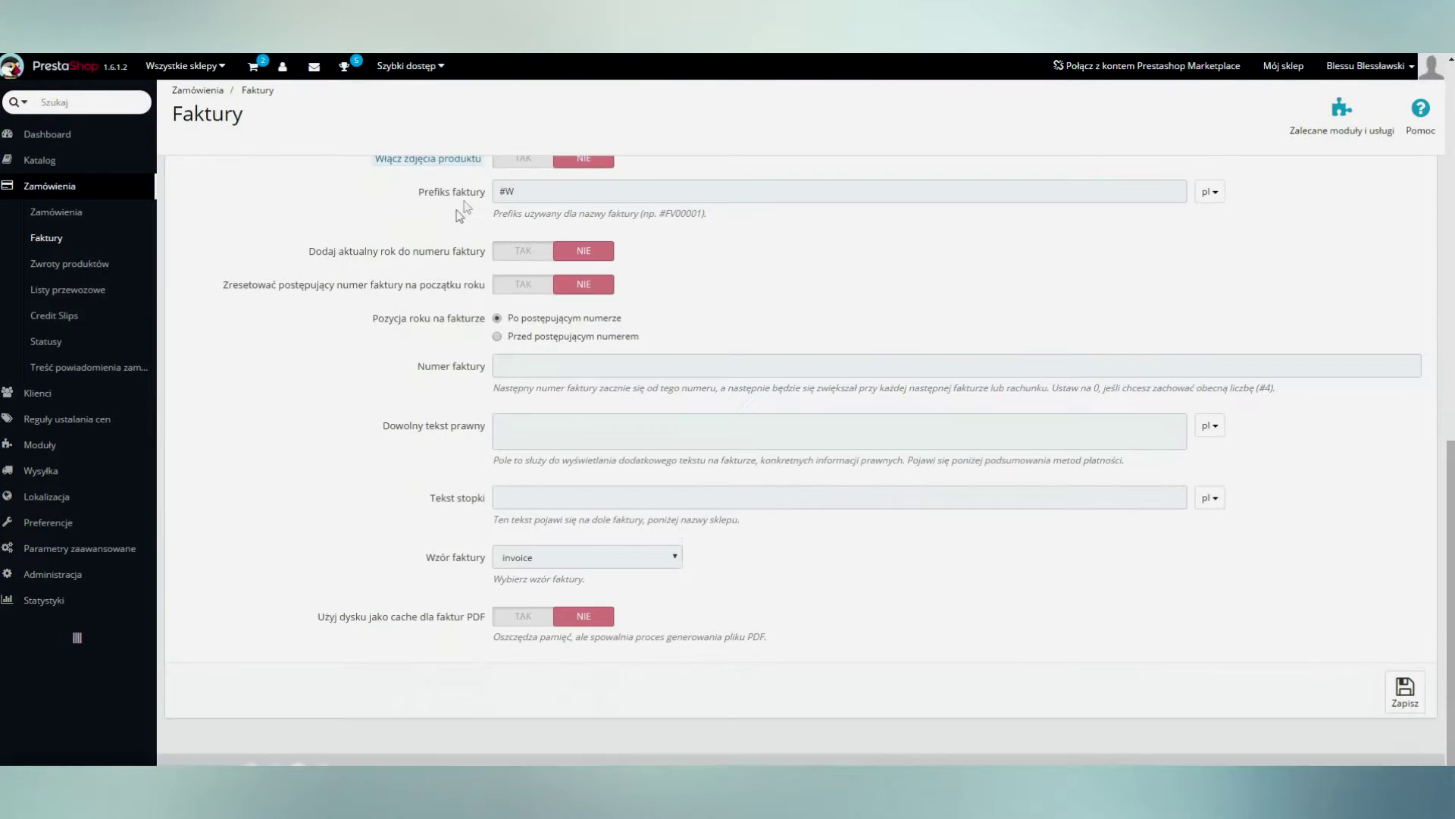
{"action": "left_click", "coordinate": [511, 168]}
{"action": "left_click", "coordinate": [579, 163]}
Set the invoice prefix (Prefiks faktury) to #PL for the Polish language
{"action": "scroll", "coordinate": [540, 257], "scroll_direction": "up", "scroll_amount": 1}
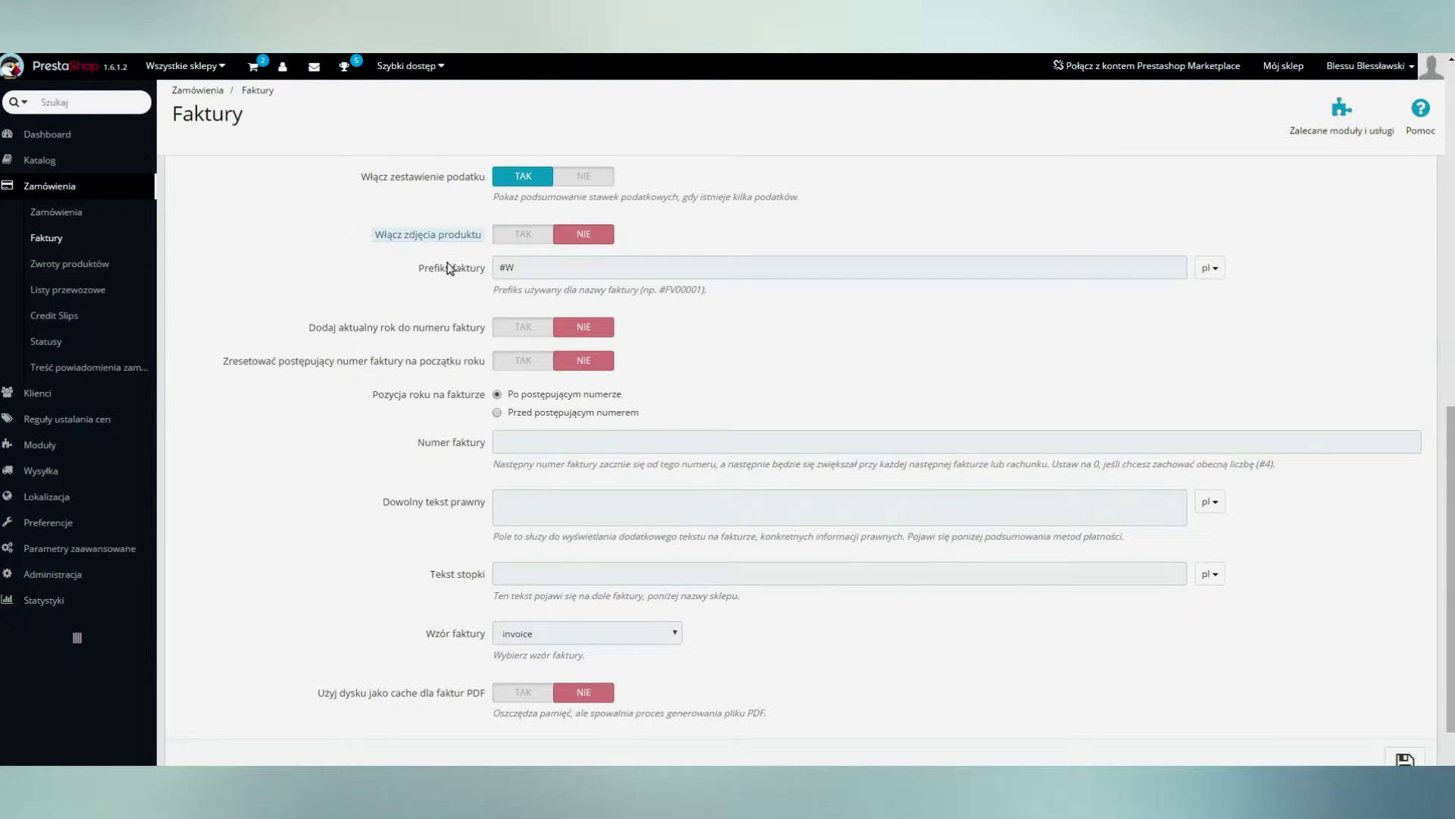
{"action": "left_click", "coordinate": [551, 266]}
{"action": "type", "text": "L"}
{"action": "left_click", "coordinate": [388, 267]}
{"action": "scroll", "coordinate": [425, 333], "scroll_direction": "down", "scroll_amount": 1}
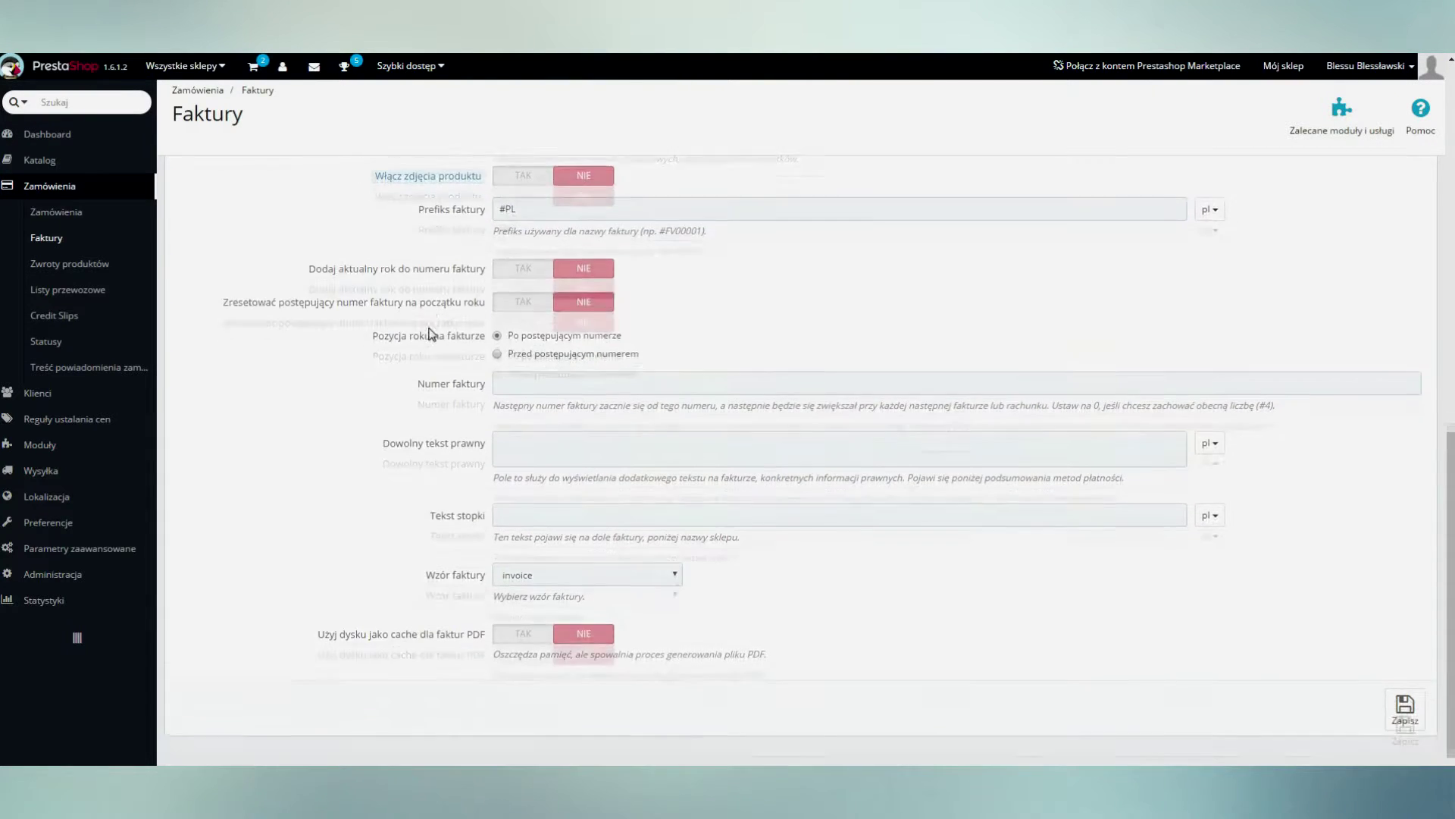
{"action": "left_click", "coordinate": [512, 258]}
{"action": "left_click", "coordinate": [581, 256]}
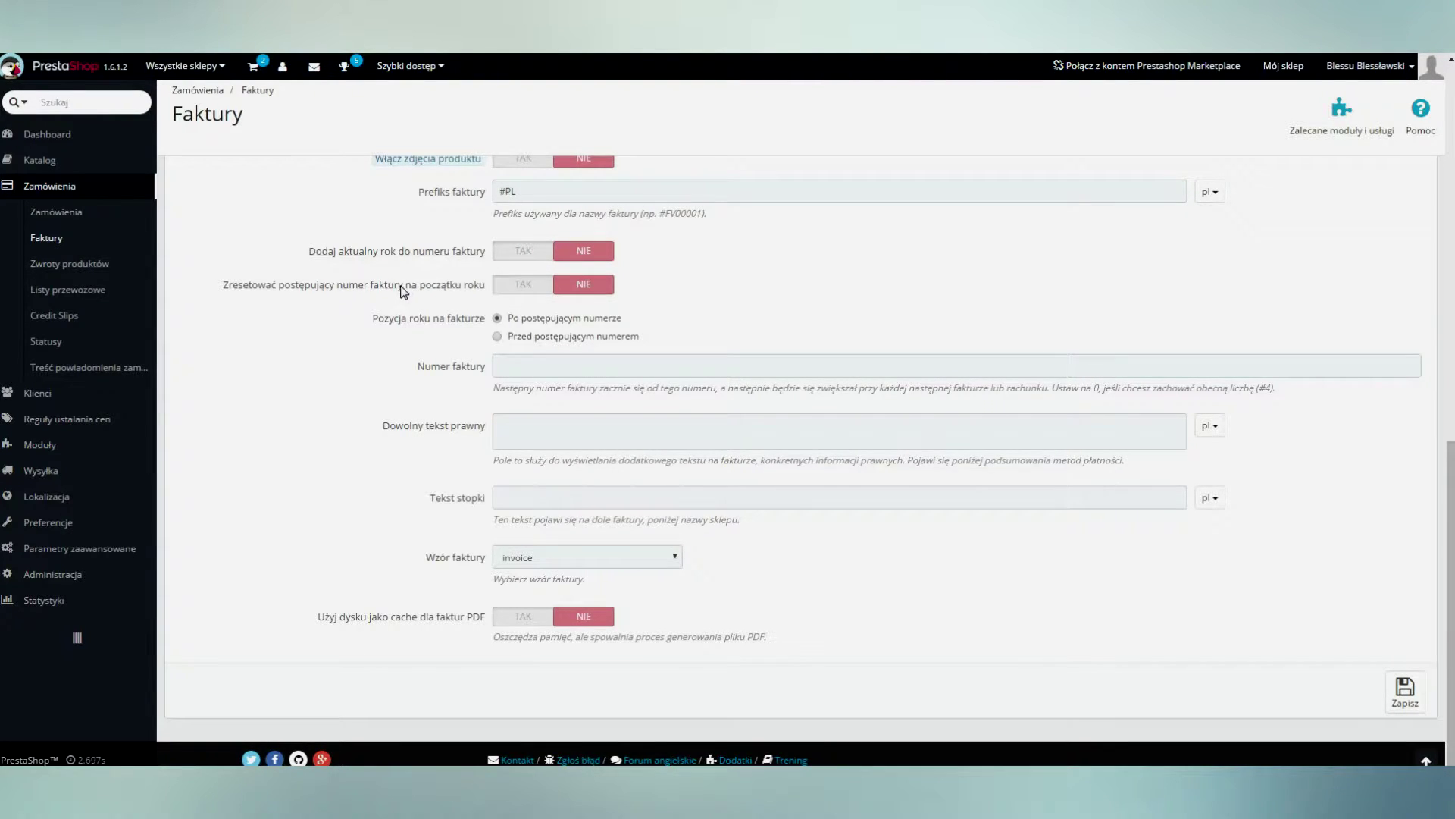
Enable resetting the sequential invoice number at the start of the year and set the next invoice number to 014
{"action": "left_click", "coordinate": [521, 298]}
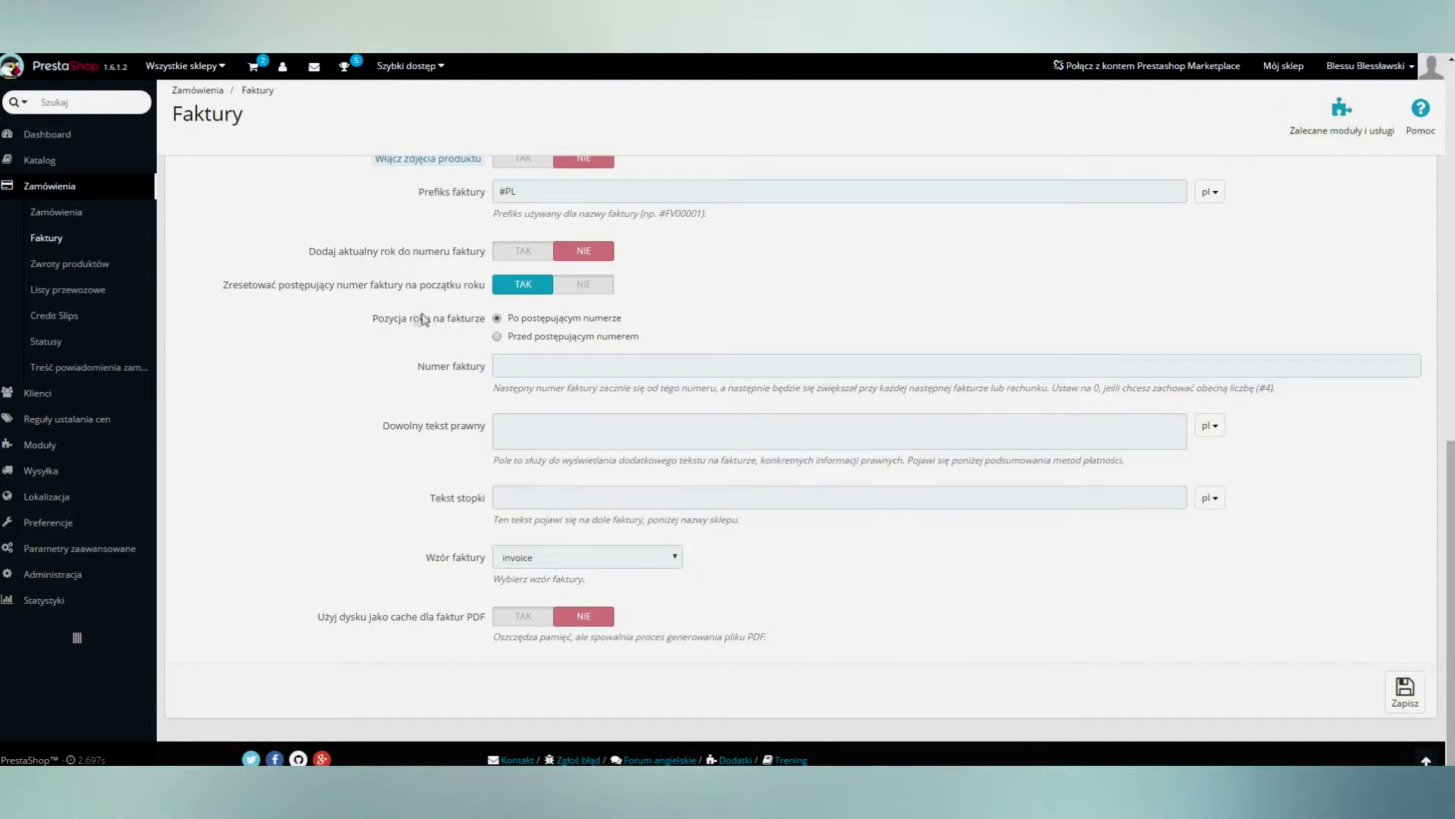
{"action": "left_click", "coordinate": [498, 318]}
{"action": "left_click", "coordinate": [512, 365]}
{"action": "type", "text": "14"}
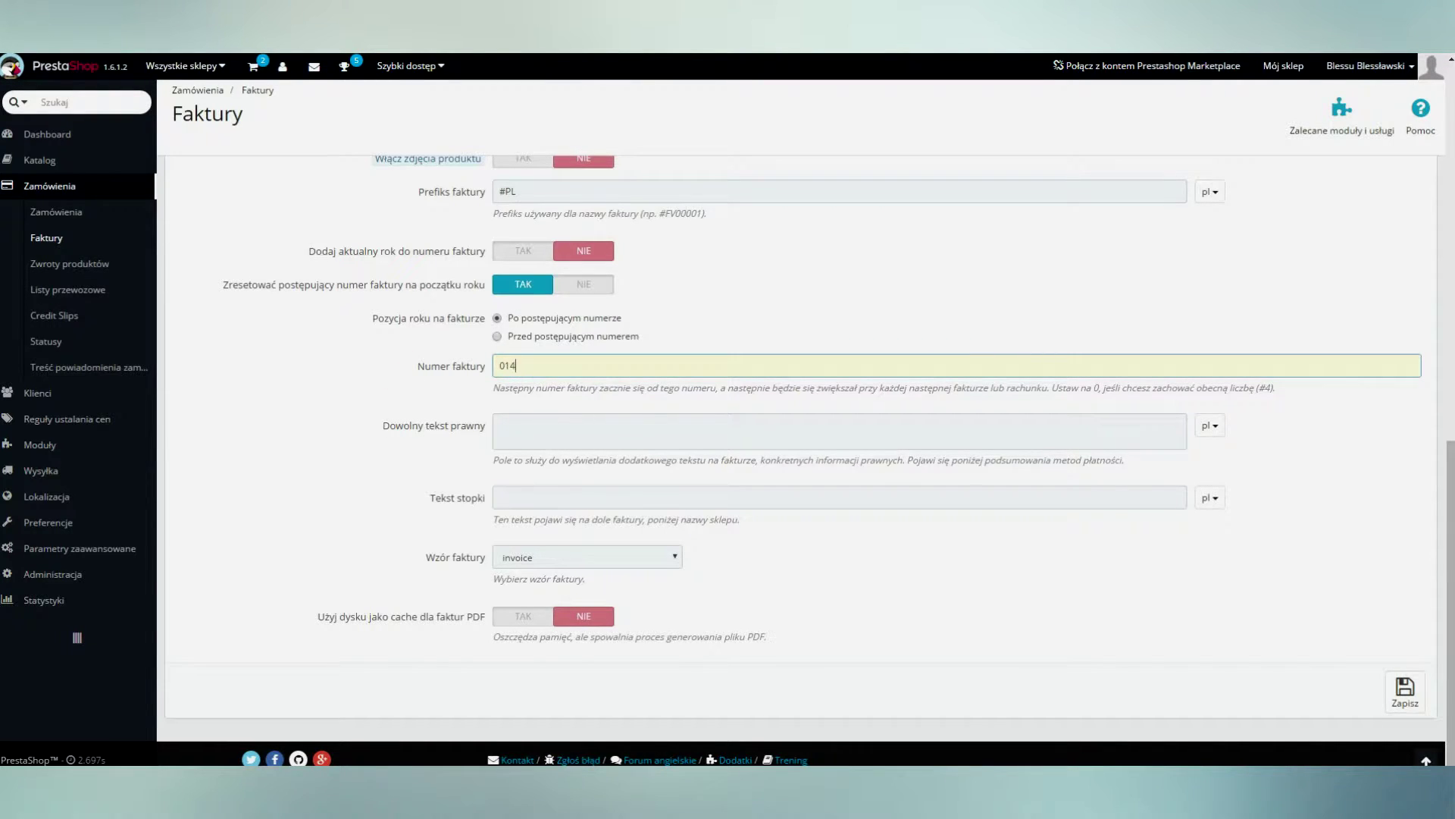
{"action": "left_click", "coordinate": [371, 363]}
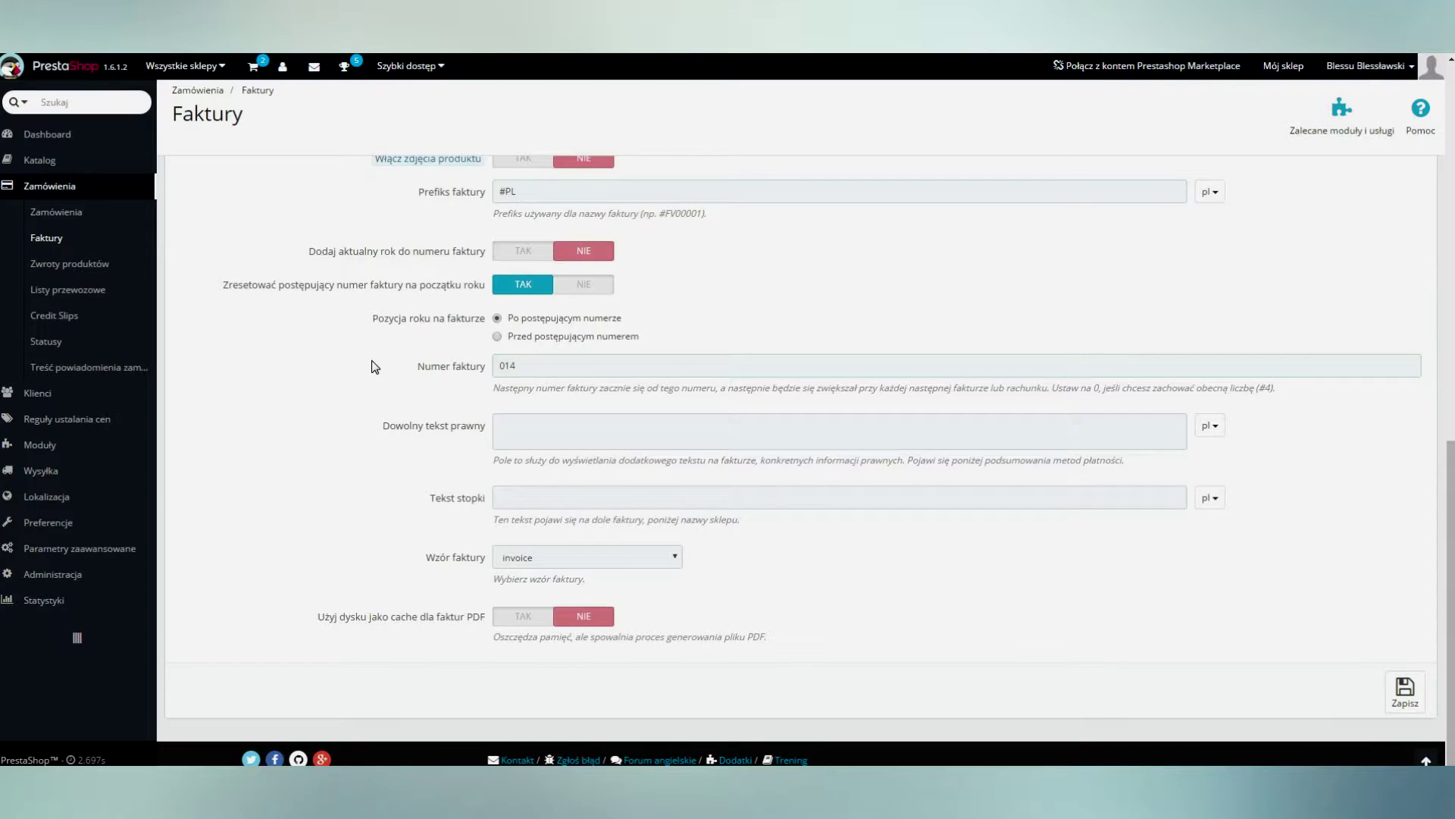
Enter "Lorem" as the invoice's free legal text and "Ipsum" as its footer text
{"action": "left_click", "coordinate": [528, 425]}
{"action": "type", "text": "Lorem"}
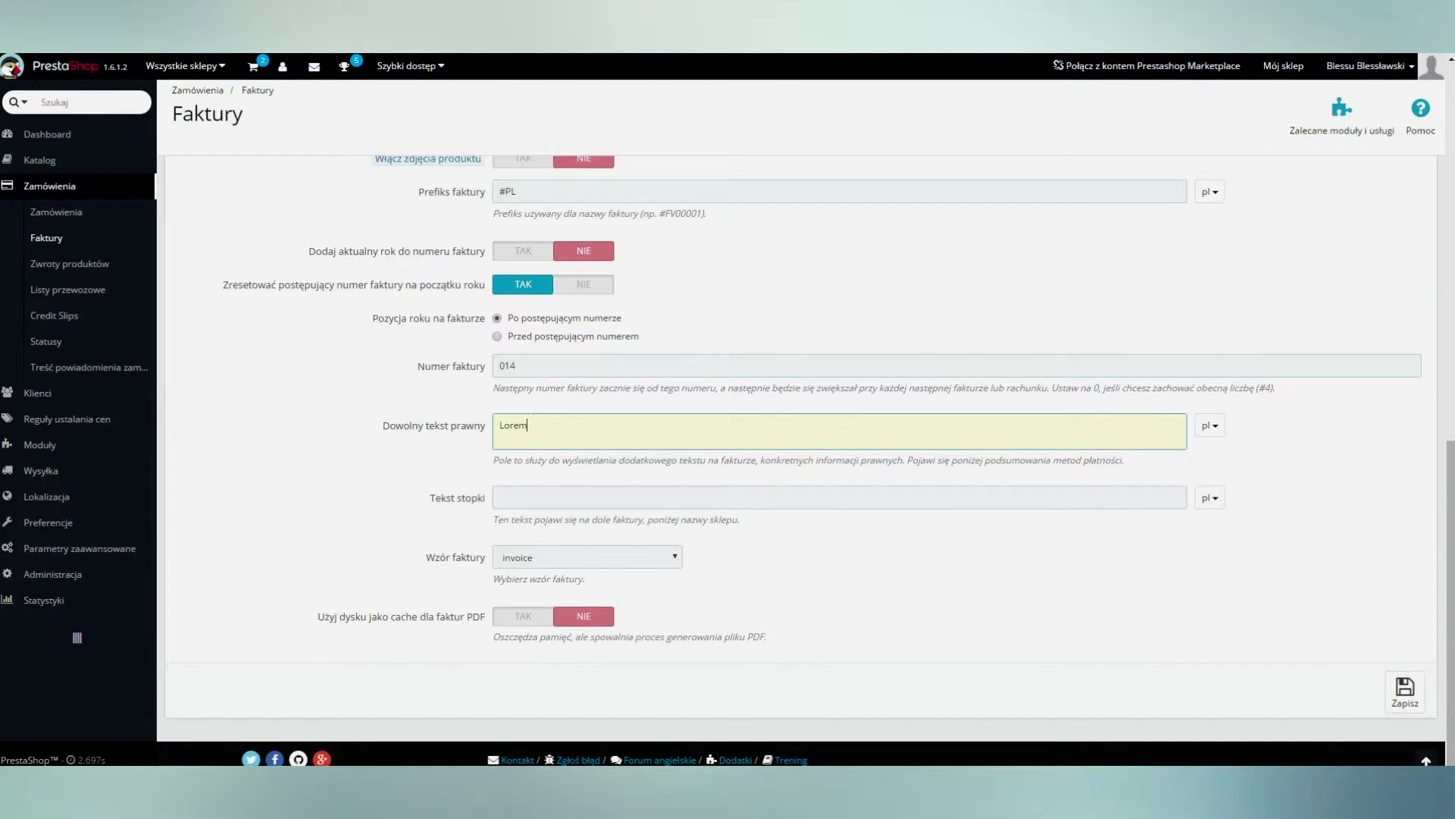
{"action": "left_click", "coordinate": [305, 404]}
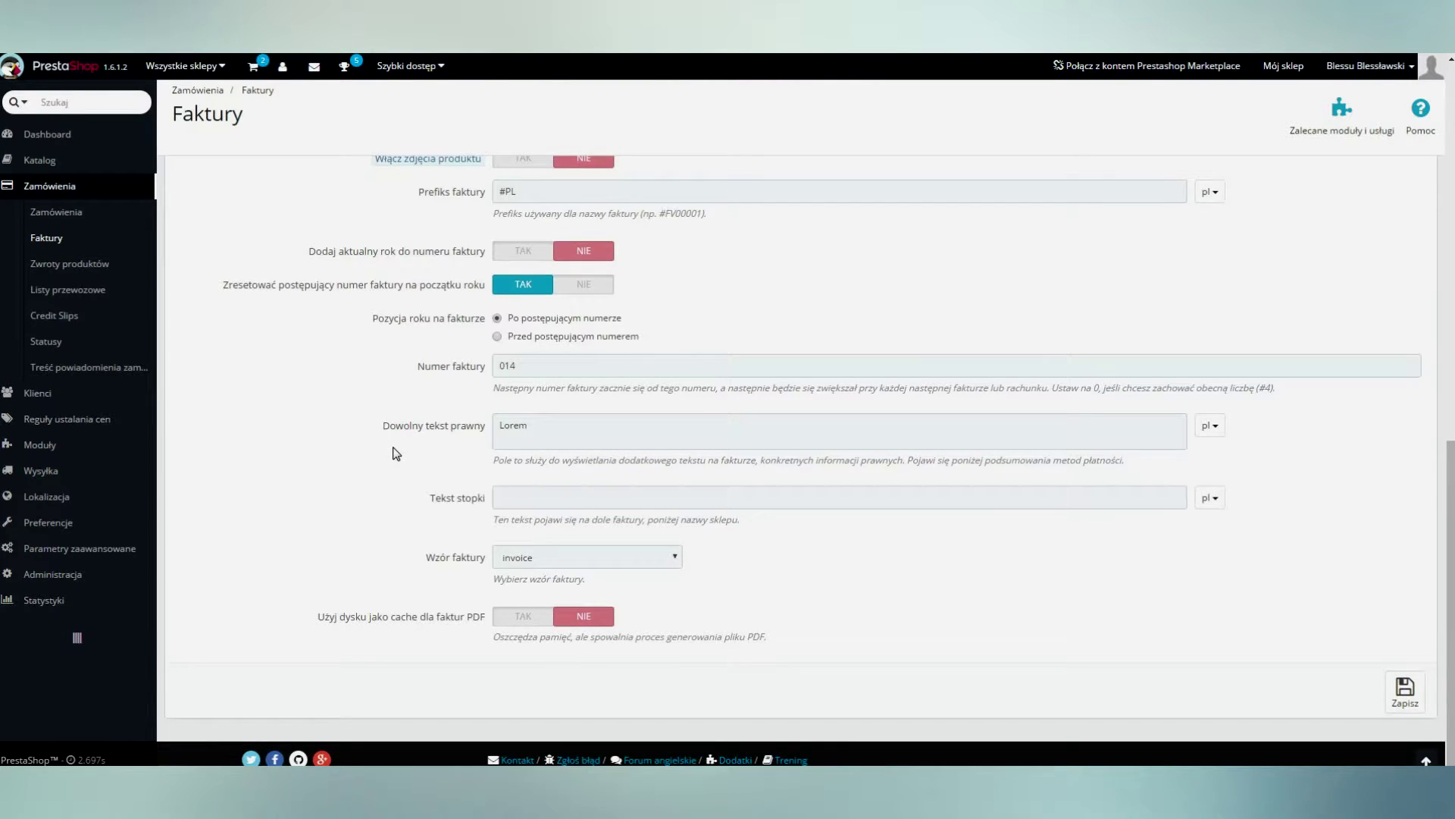
{"action": "left_click", "coordinate": [512, 492]}
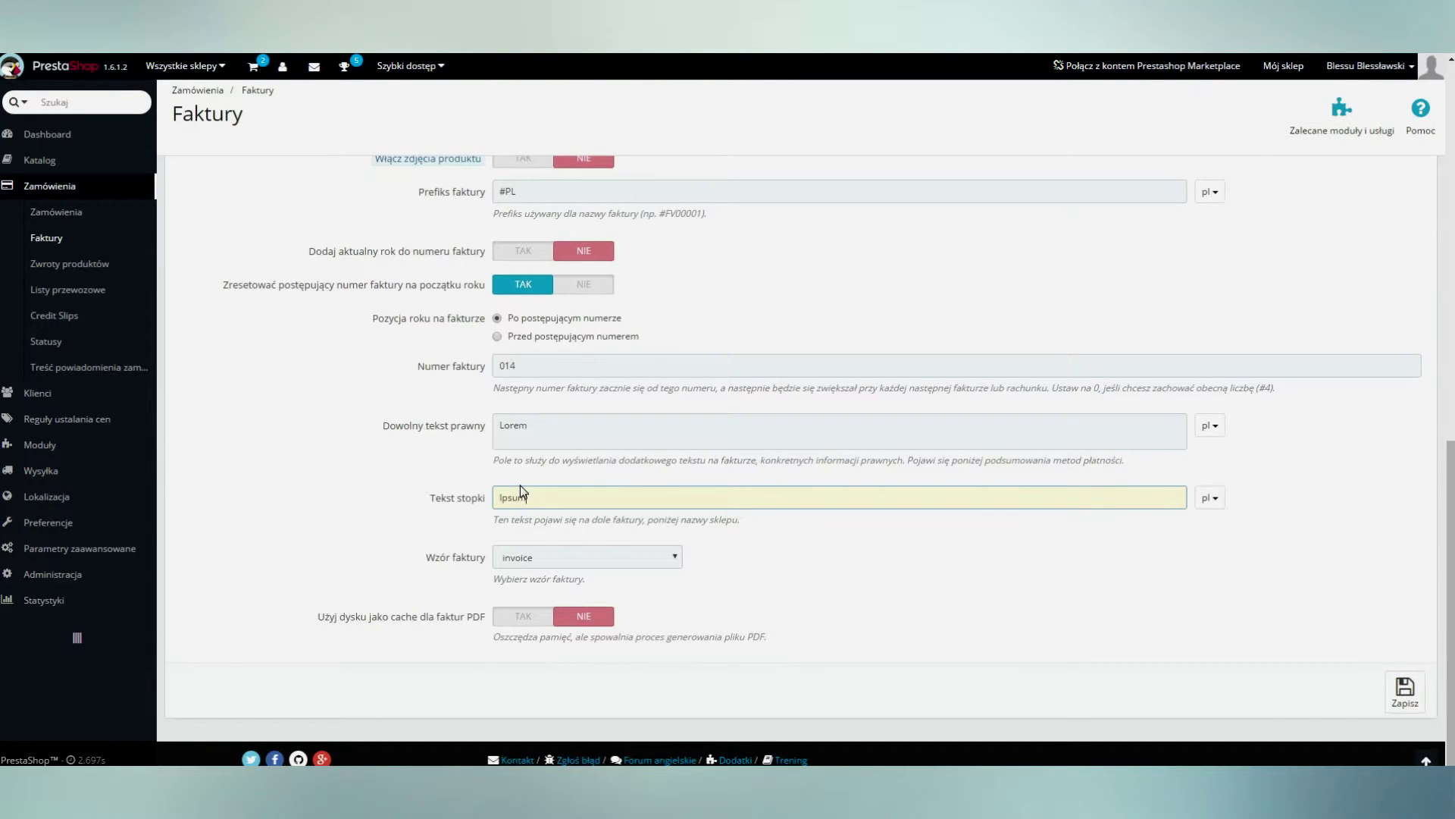
{"action": "left_click", "coordinate": [412, 494]}
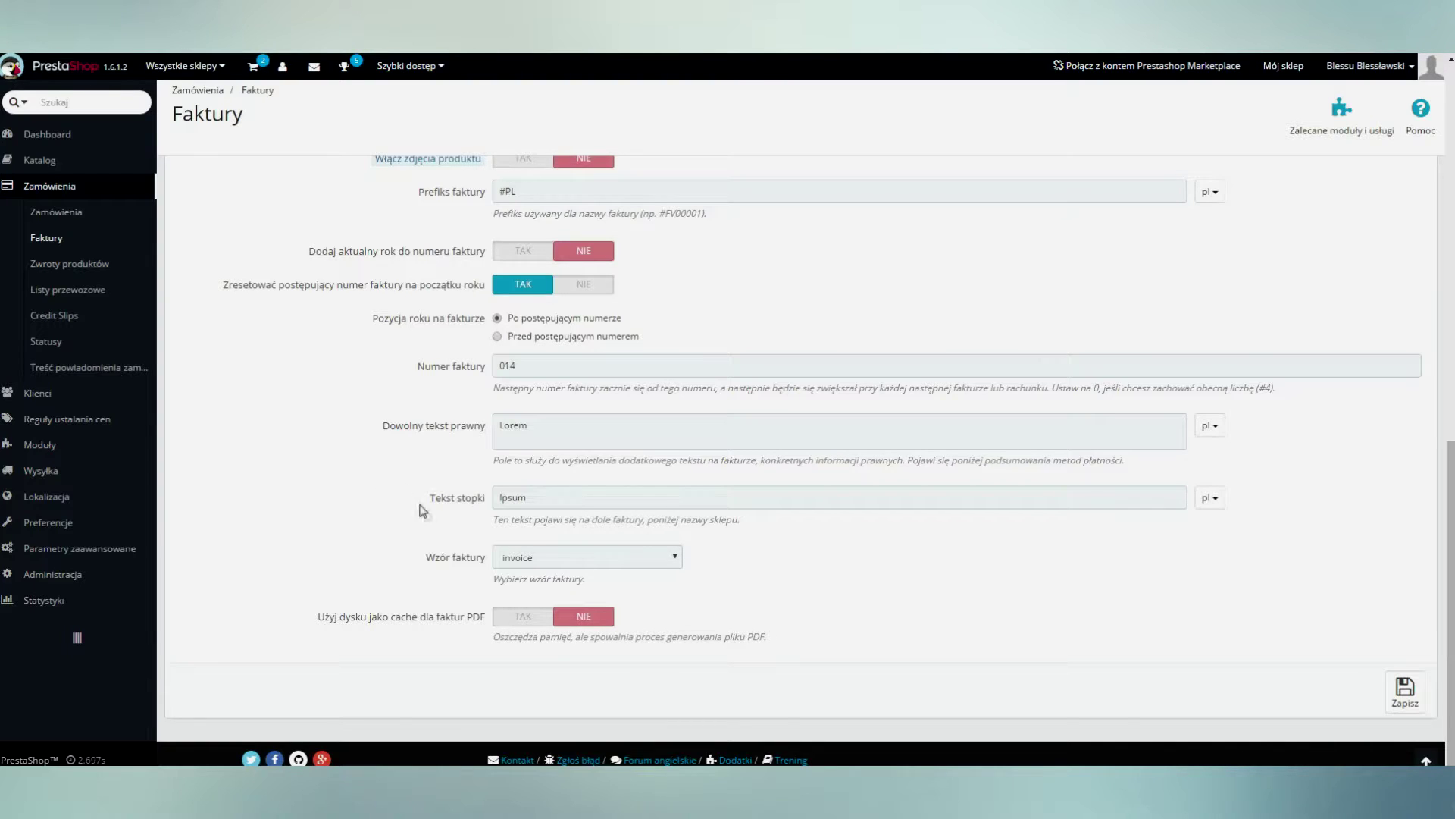
{"action": "left_click", "coordinate": [510, 558]}
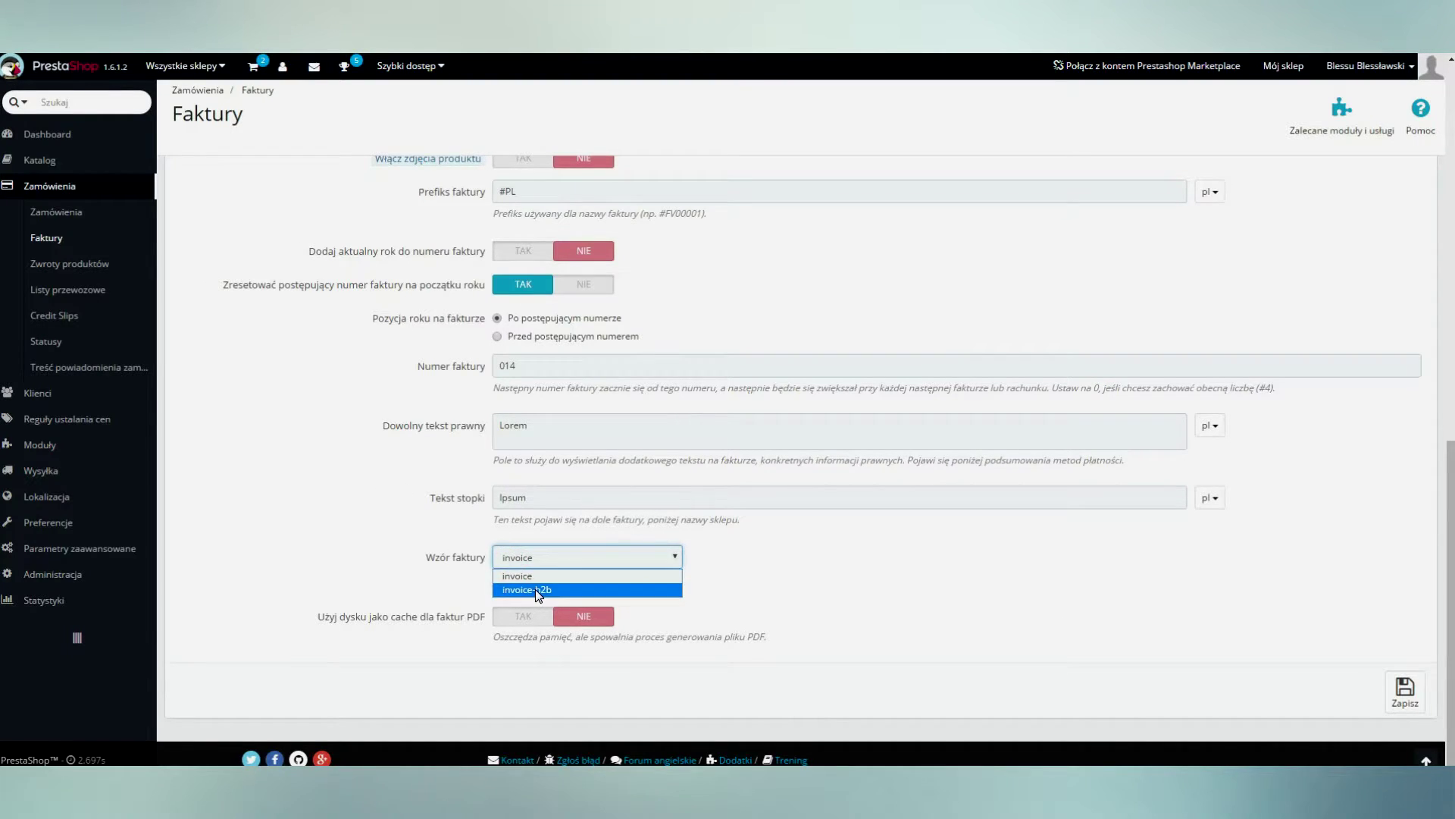
{"action": "left_click", "coordinate": [535, 589]}
{"action": "left_click", "coordinate": [540, 559]}
{"action": "left_click", "coordinate": [539, 574]}
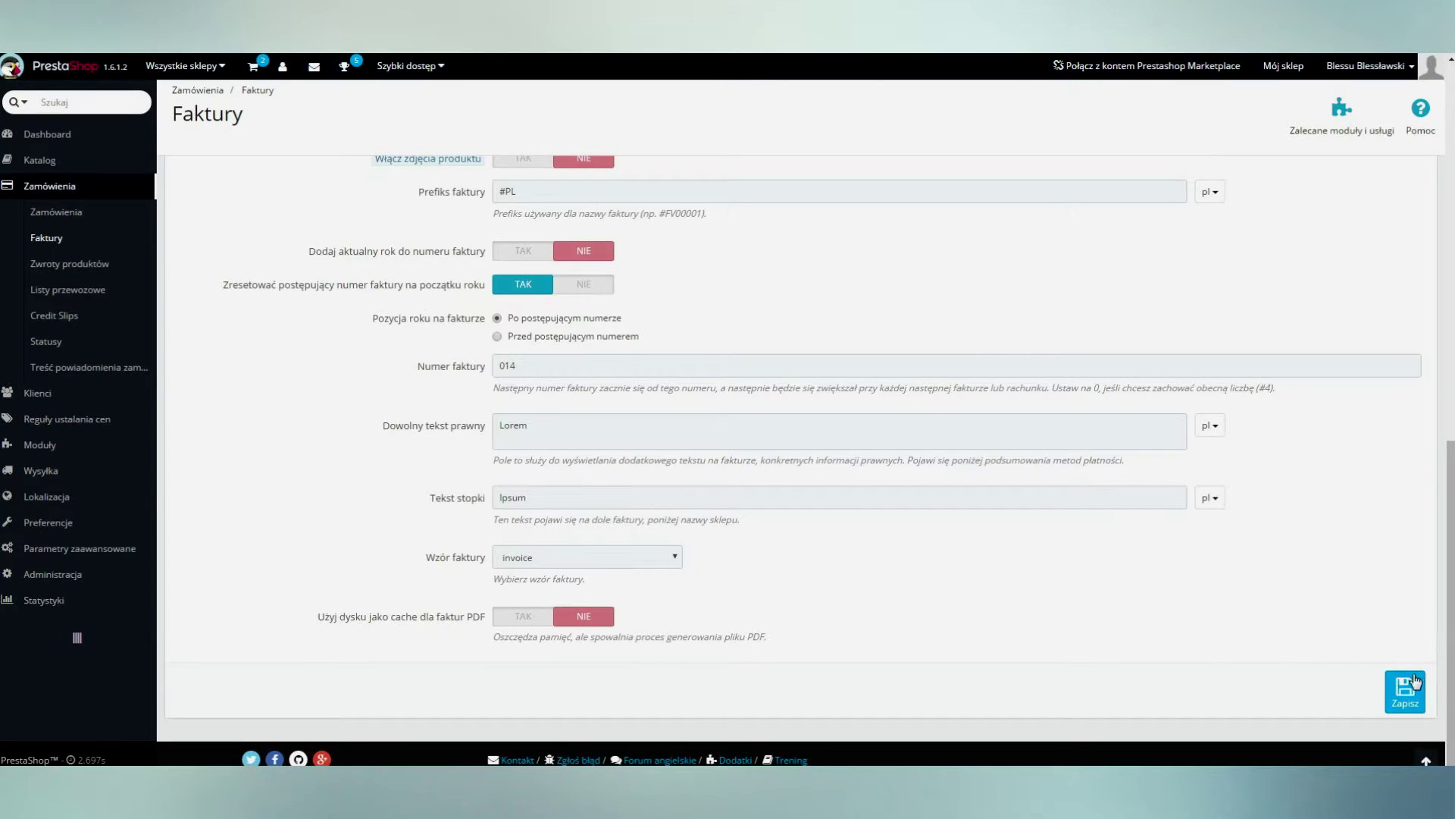
Open the product returns page, and in the storefront customer account open the order history details of the order from 2016-02-13
{"action": "left_click", "coordinate": [138, 265]}
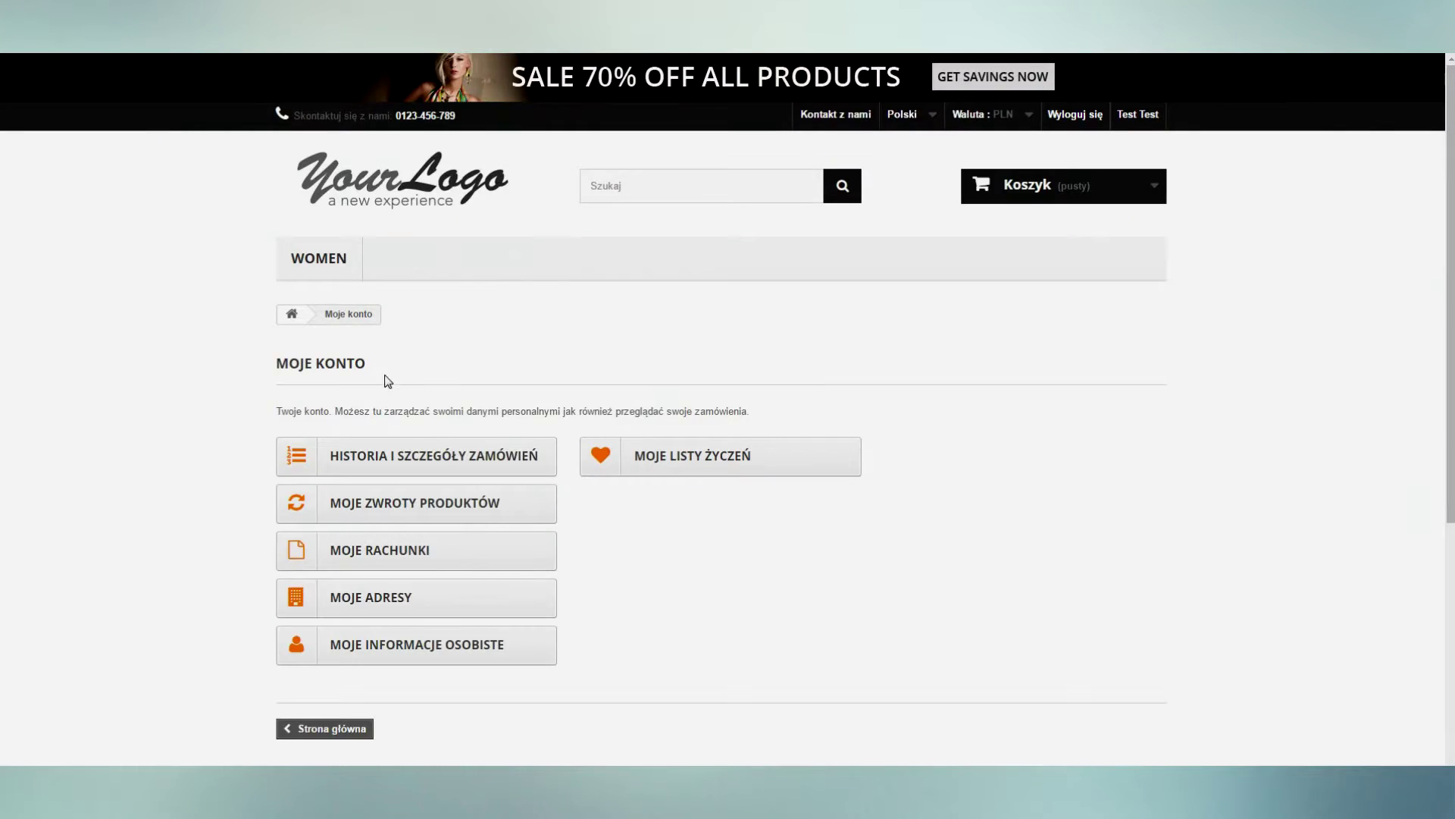
{"action": "left_click", "coordinate": [409, 455]}
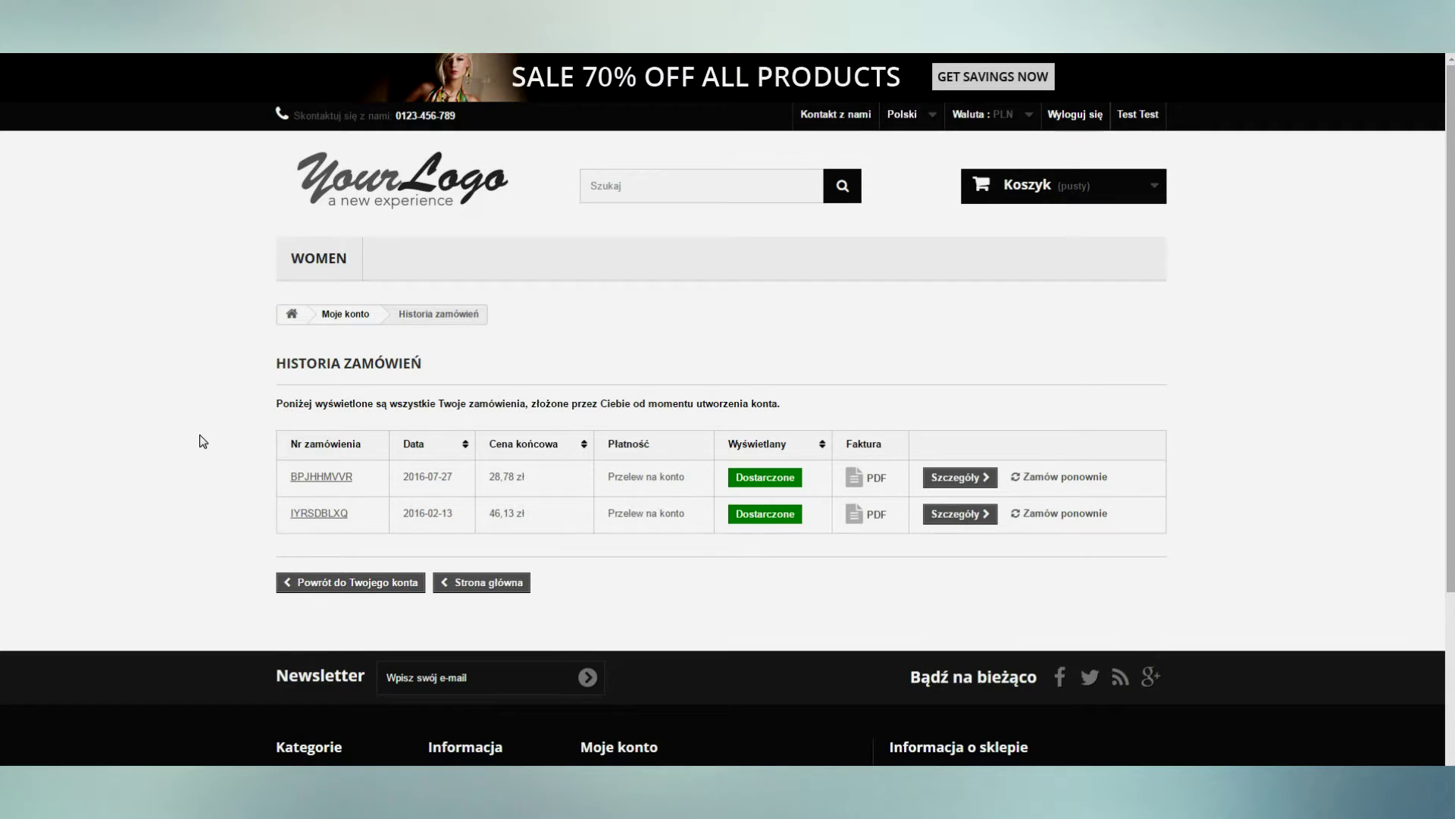
{"action": "scroll", "coordinate": [207, 438], "scroll_direction": "down", "scroll_amount": 10}
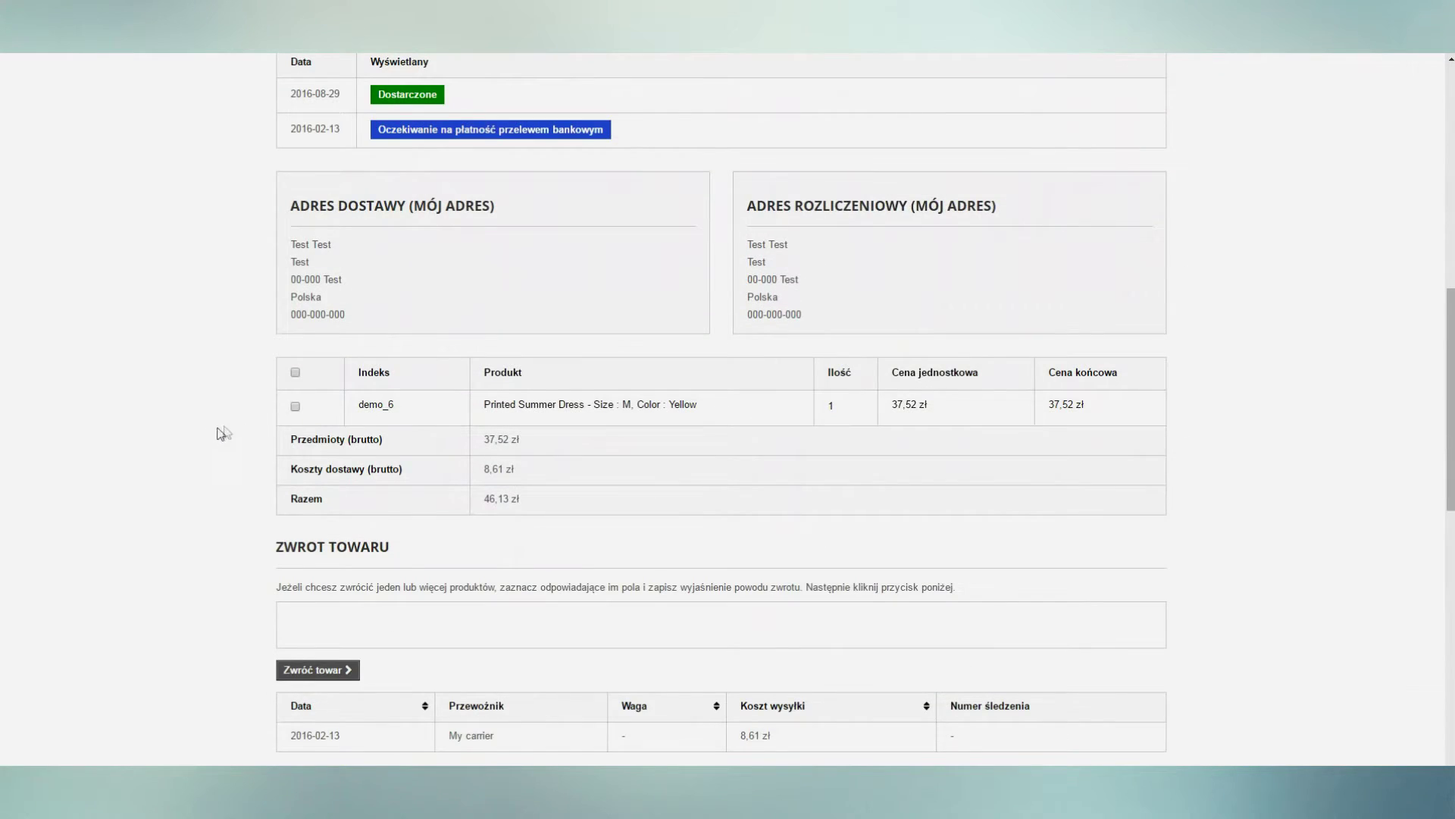
Submit a return request for the Printed Summer Dress with the explanation "Lorem"
{"action": "left_click", "coordinate": [295, 406]}
{"action": "scroll", "coordinate": [228, 428], "scroll_direction": "down", "scroll_amount": 3}
{"action": "left_click", "coordinate": [318, 423]}
{"action": "type", "text": "Lorem"}
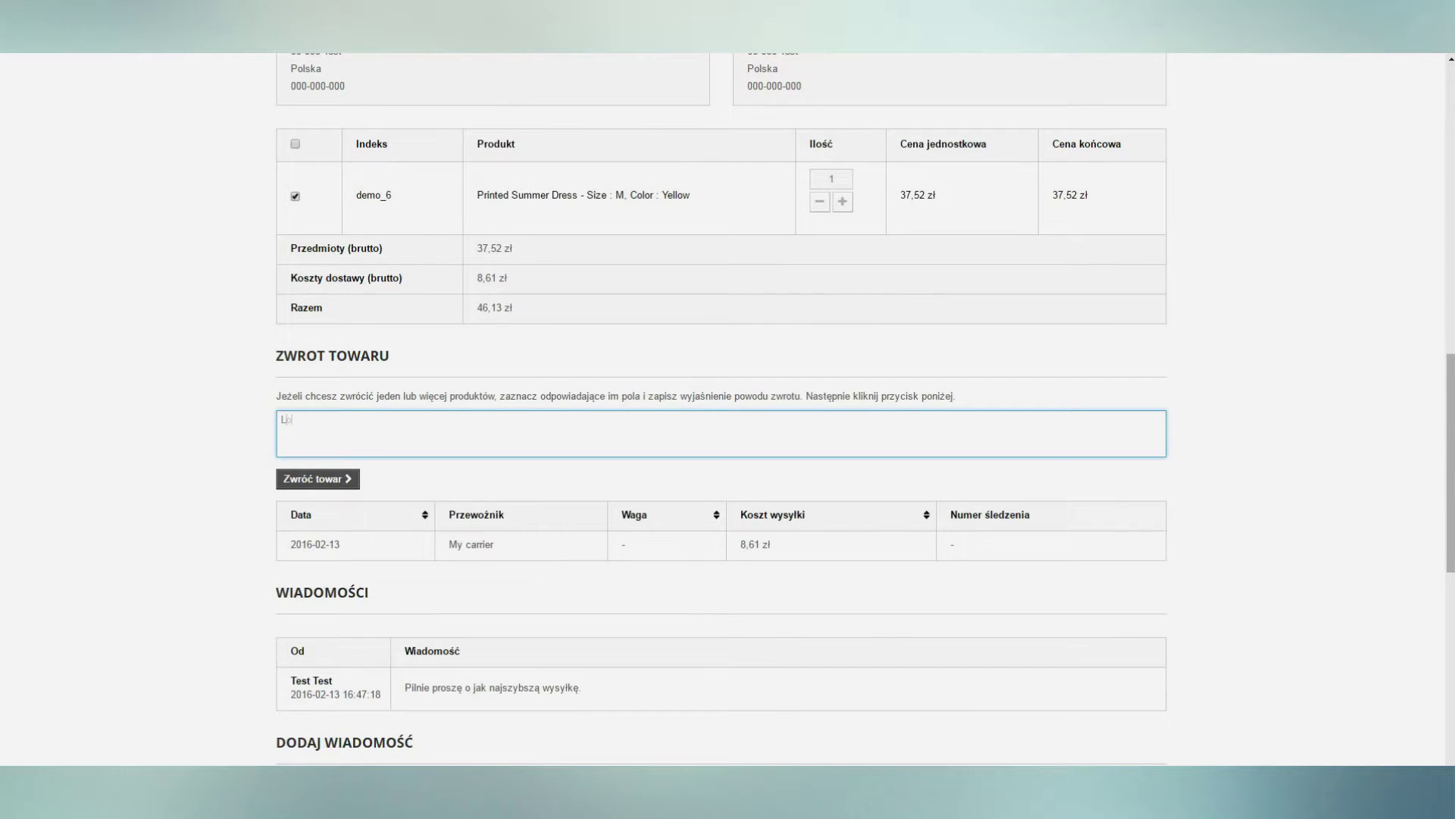
{"action": "left_click", "coordinate": [345, 482]}
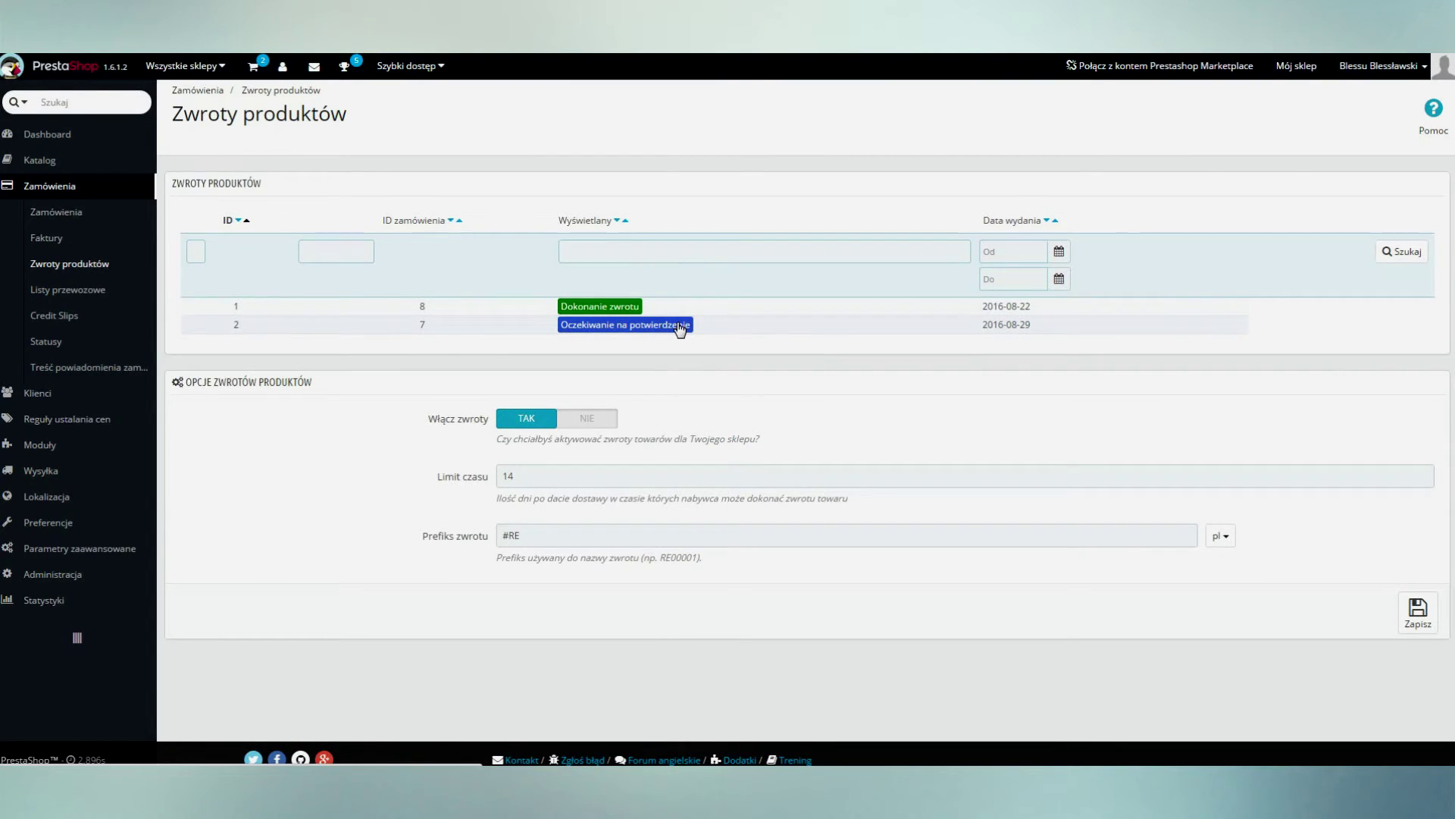
In the back office, set the status of the return dated 2016-08-29 to Oczekiwanie na paczkę and save it
{"action": "left_click", "coordinate": [637, 338]}
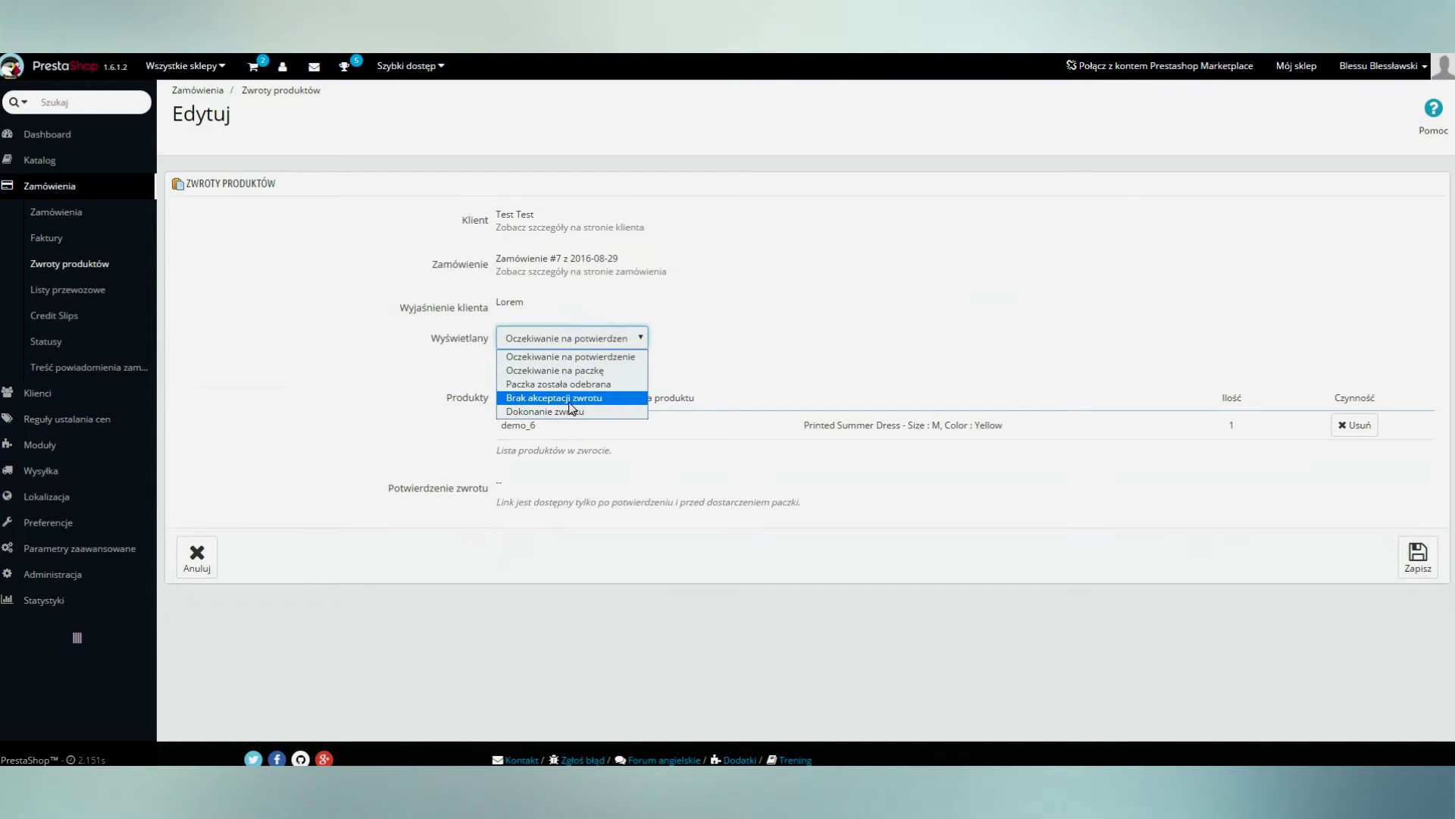
{"action": "left_click", "coordinate": [716, 386]}
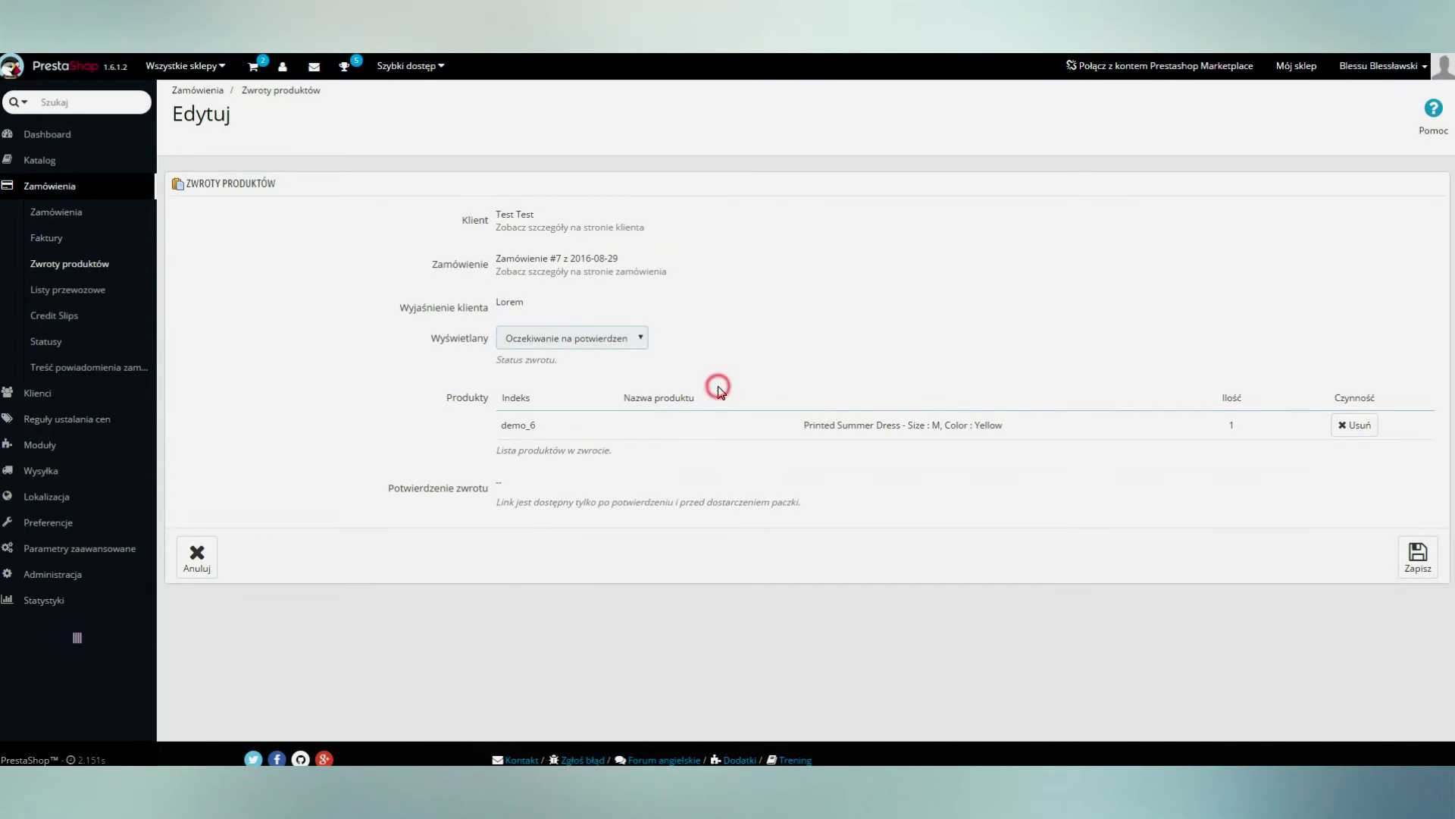
{"action": "left_click", "coordinate": [620, 341]}
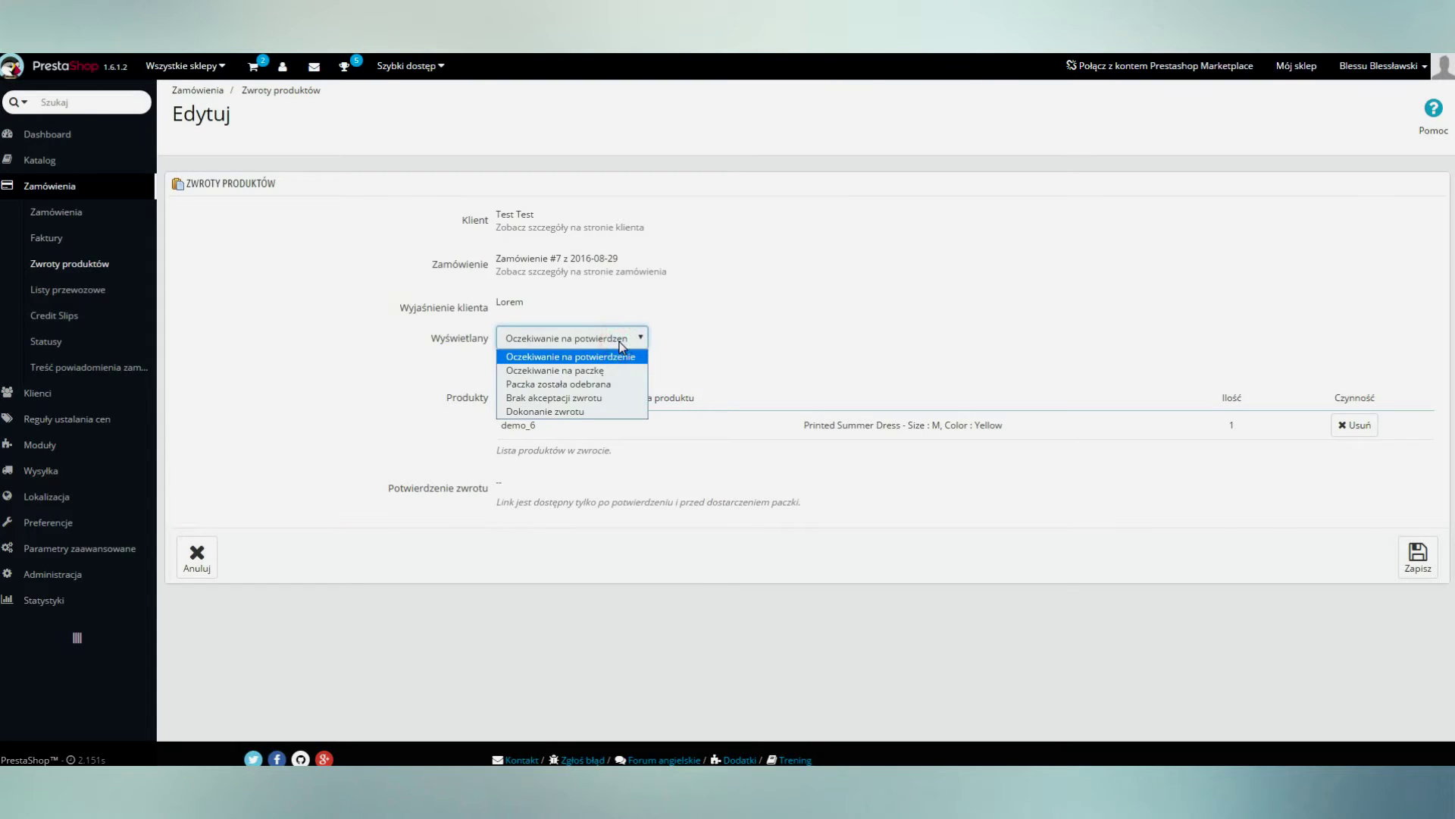
{"action": "left_click", "coordinate": [599, 369]}
{"action": "left_click", "coordinate": [728, 349]}
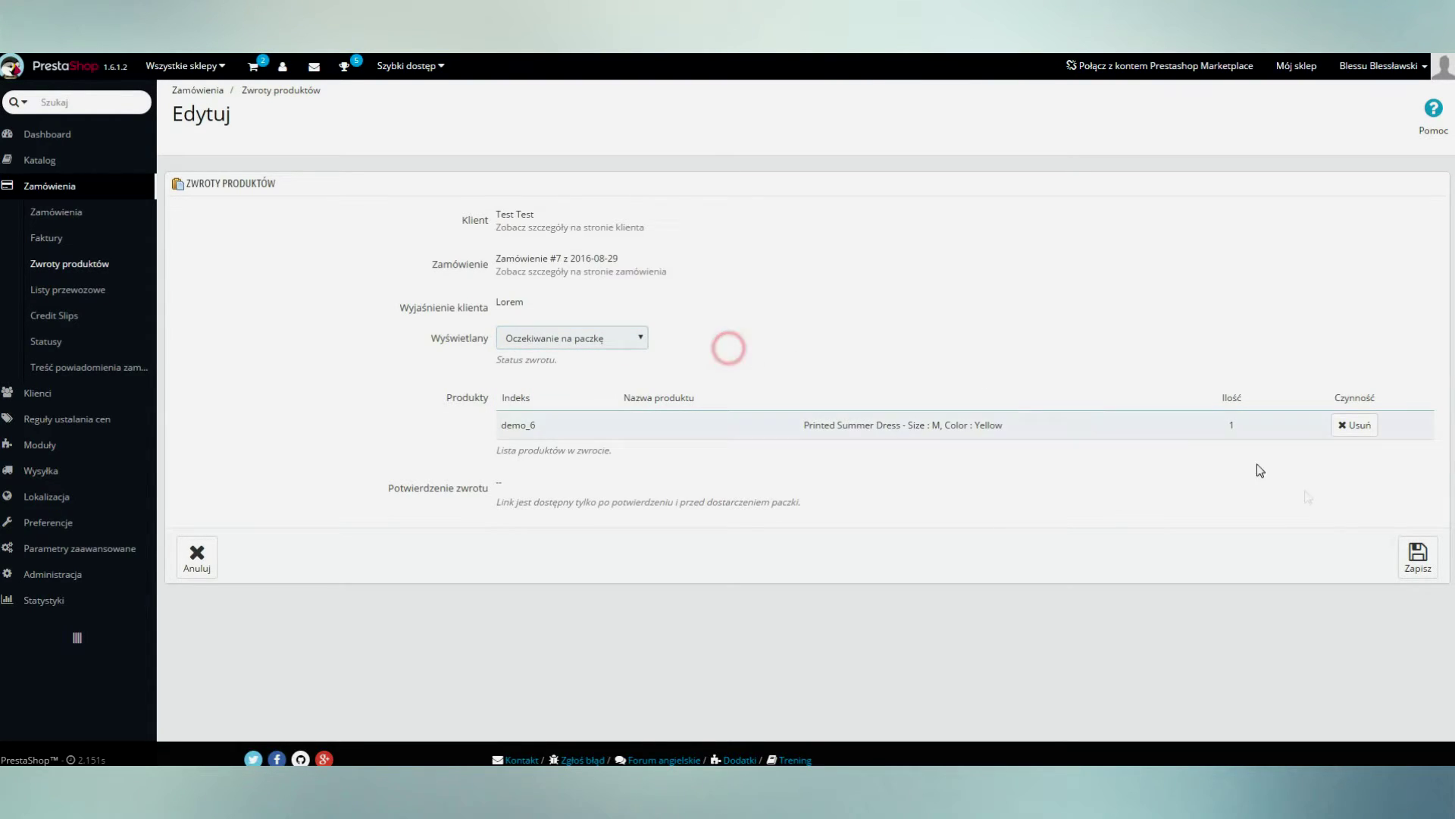
{"action": "left_click", "coordinate": [1411, 555]}
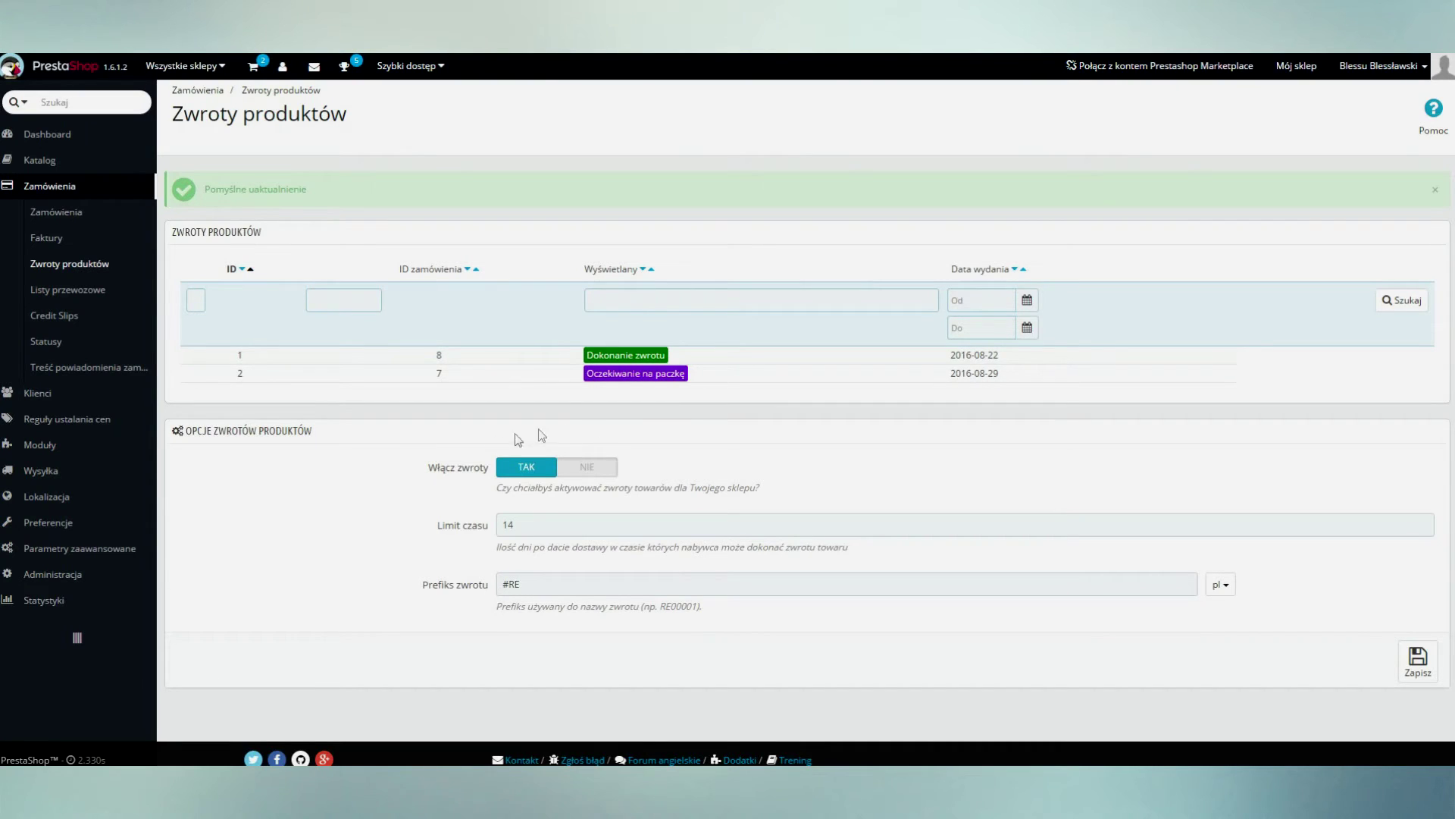
Set the return prefix to #ZWR with product returns enabled, and save the return options
{"action": "left_click", "coordinate": [605, 470]}
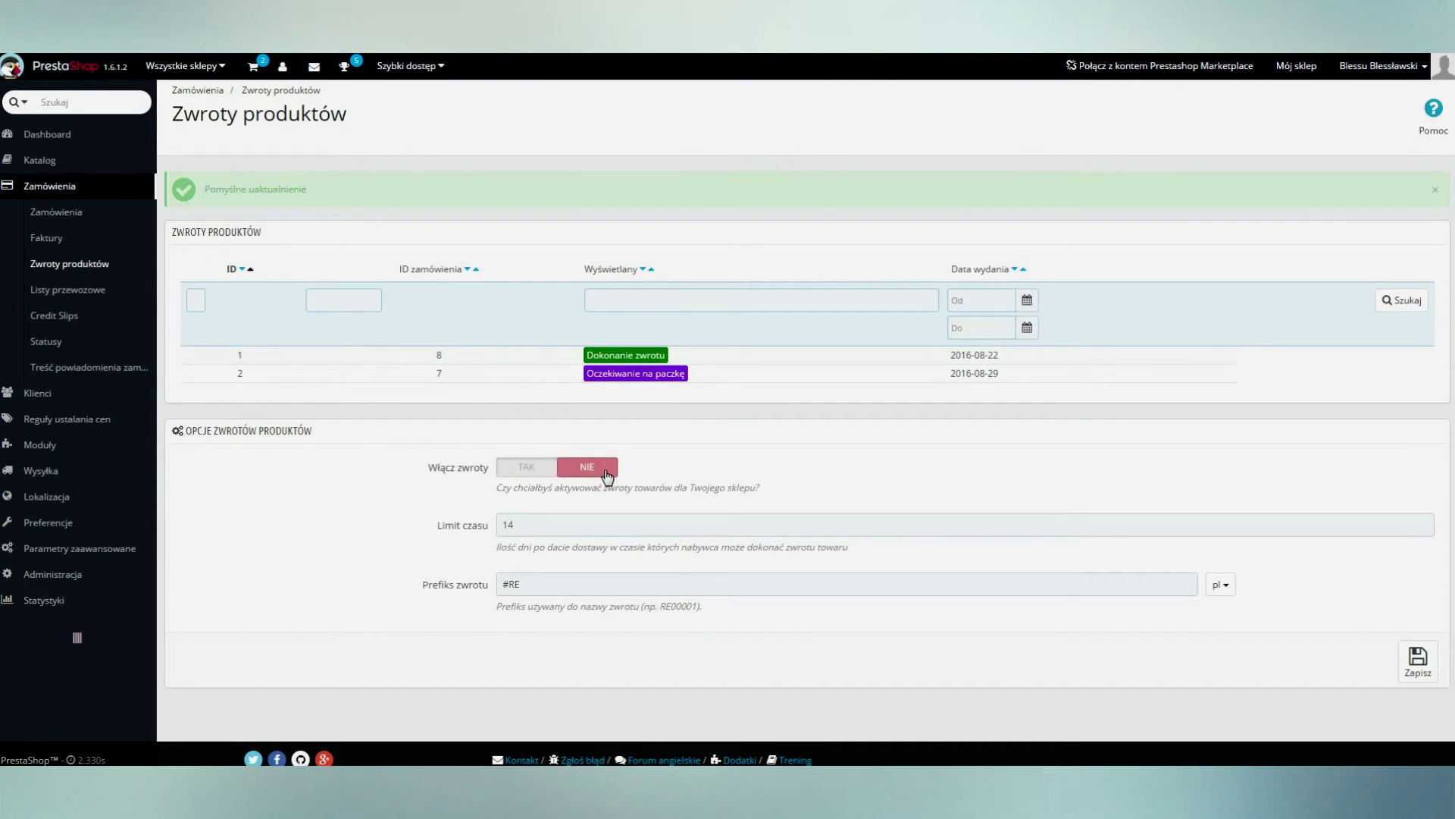
{"action": "left_click", "coordinate": [516, 467]}
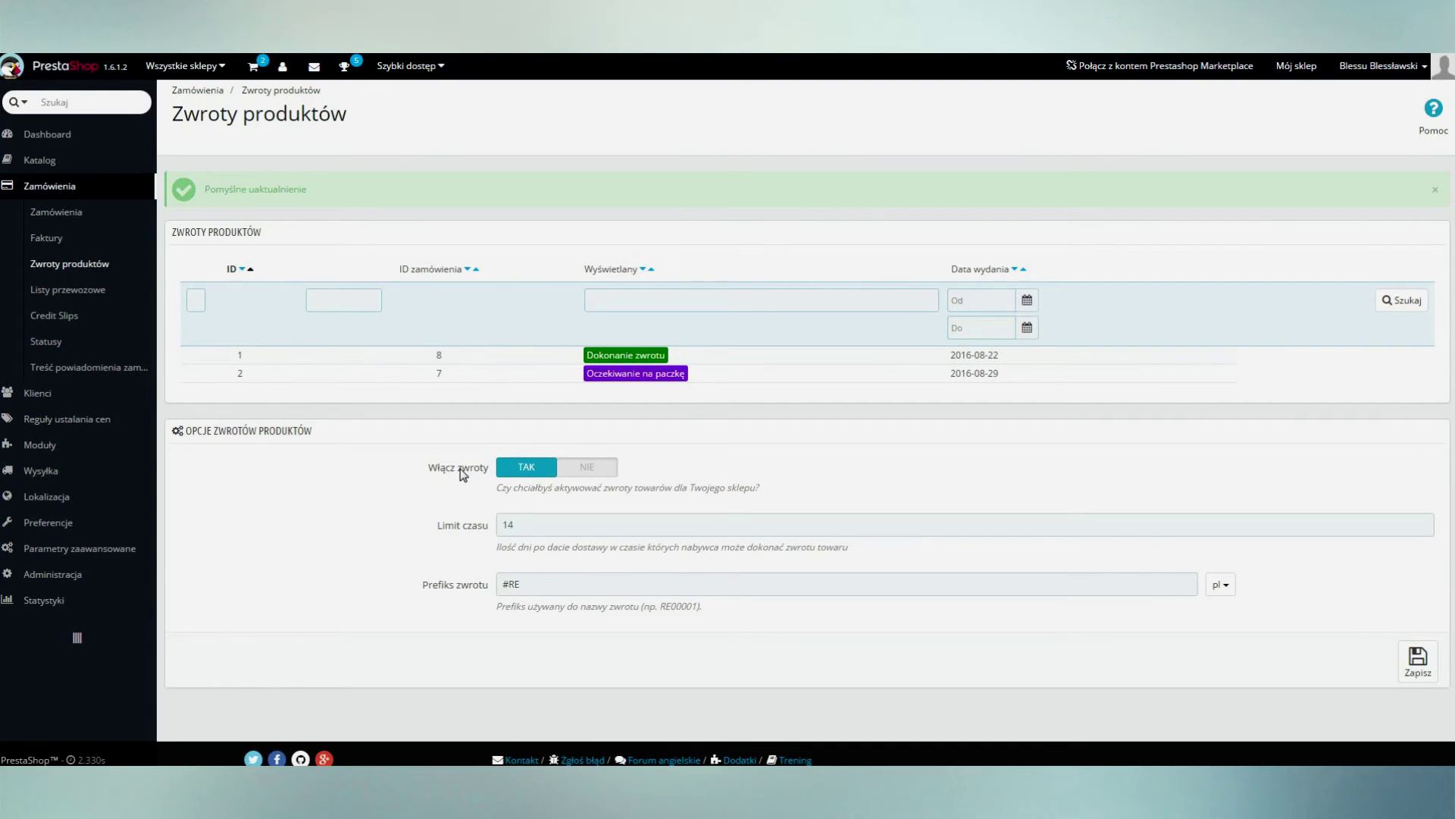
{"action": "left_click", "coordinate": [532, 523]}
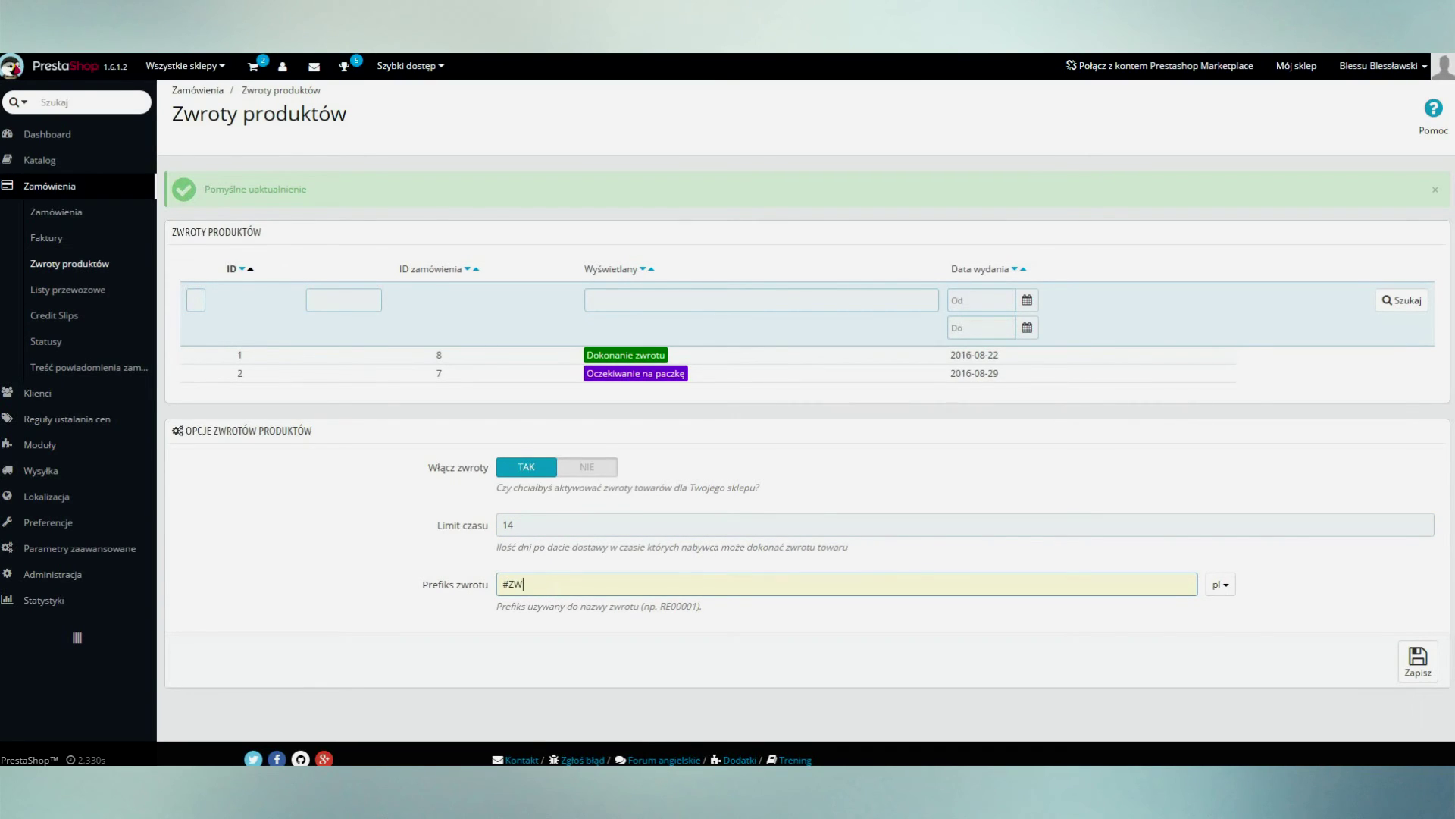
{"action": "left_click", "coordinate": [375, 579]}
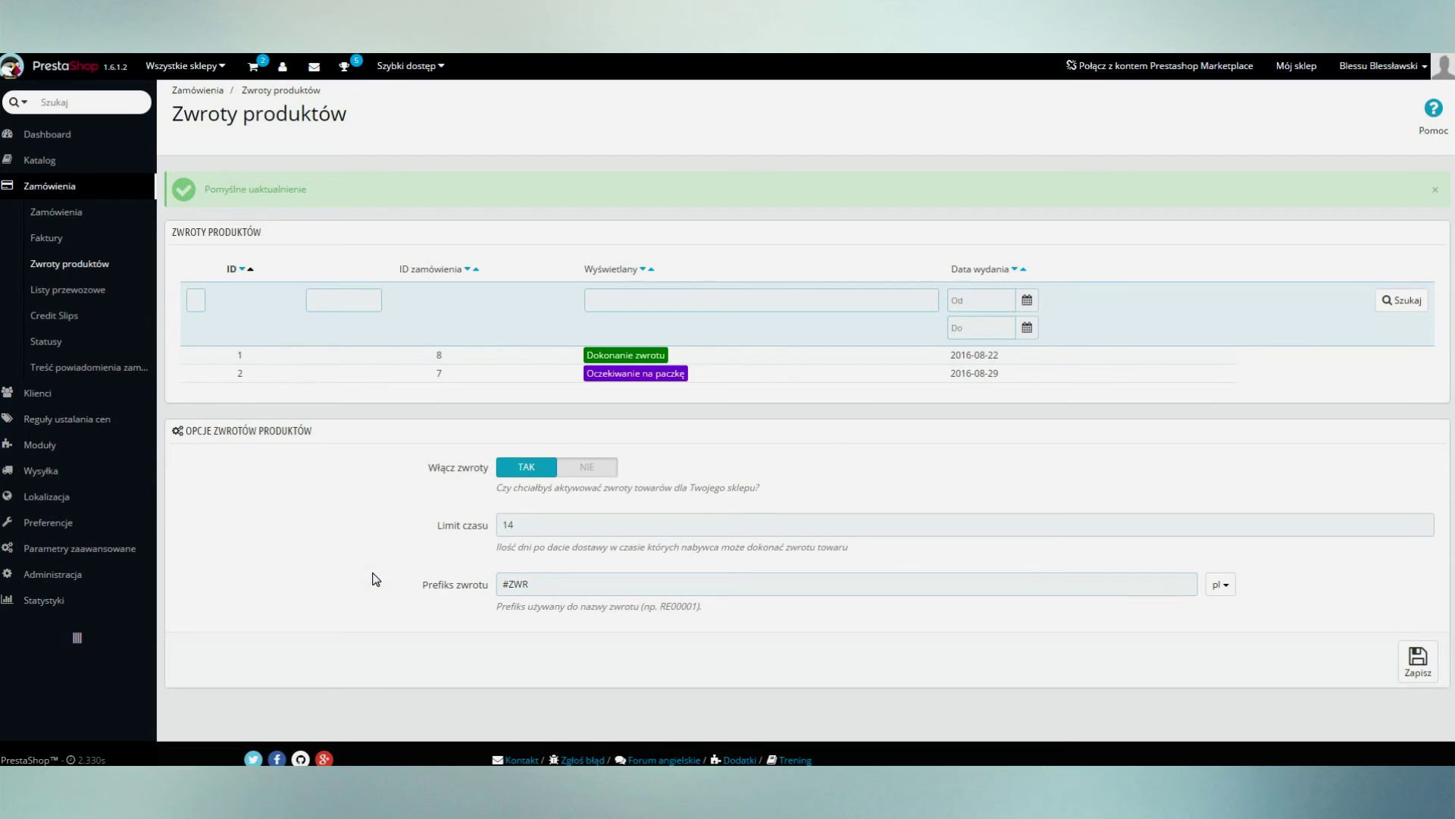
{"action": "left_click", "coordinate": [1417, 654]}
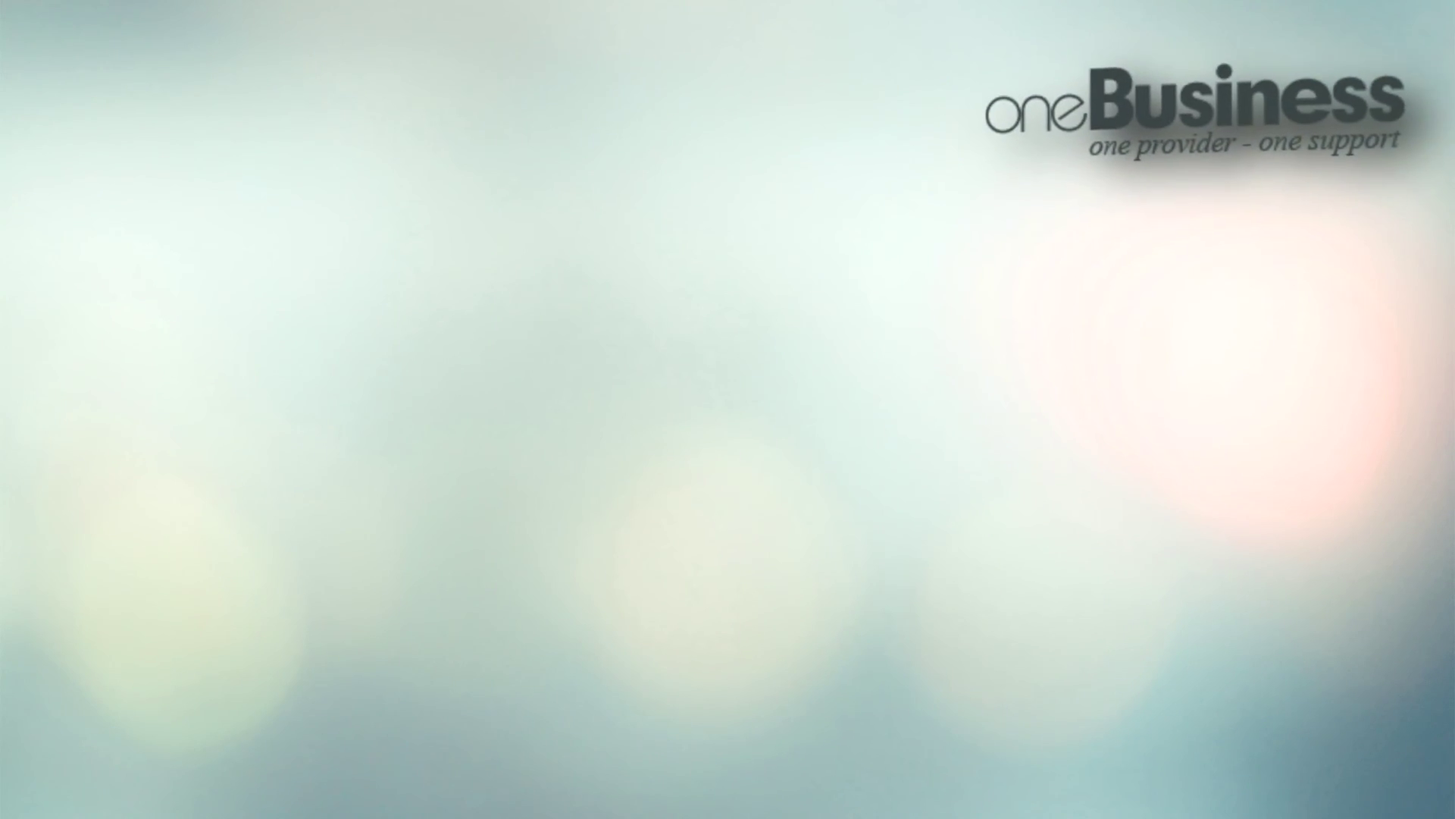